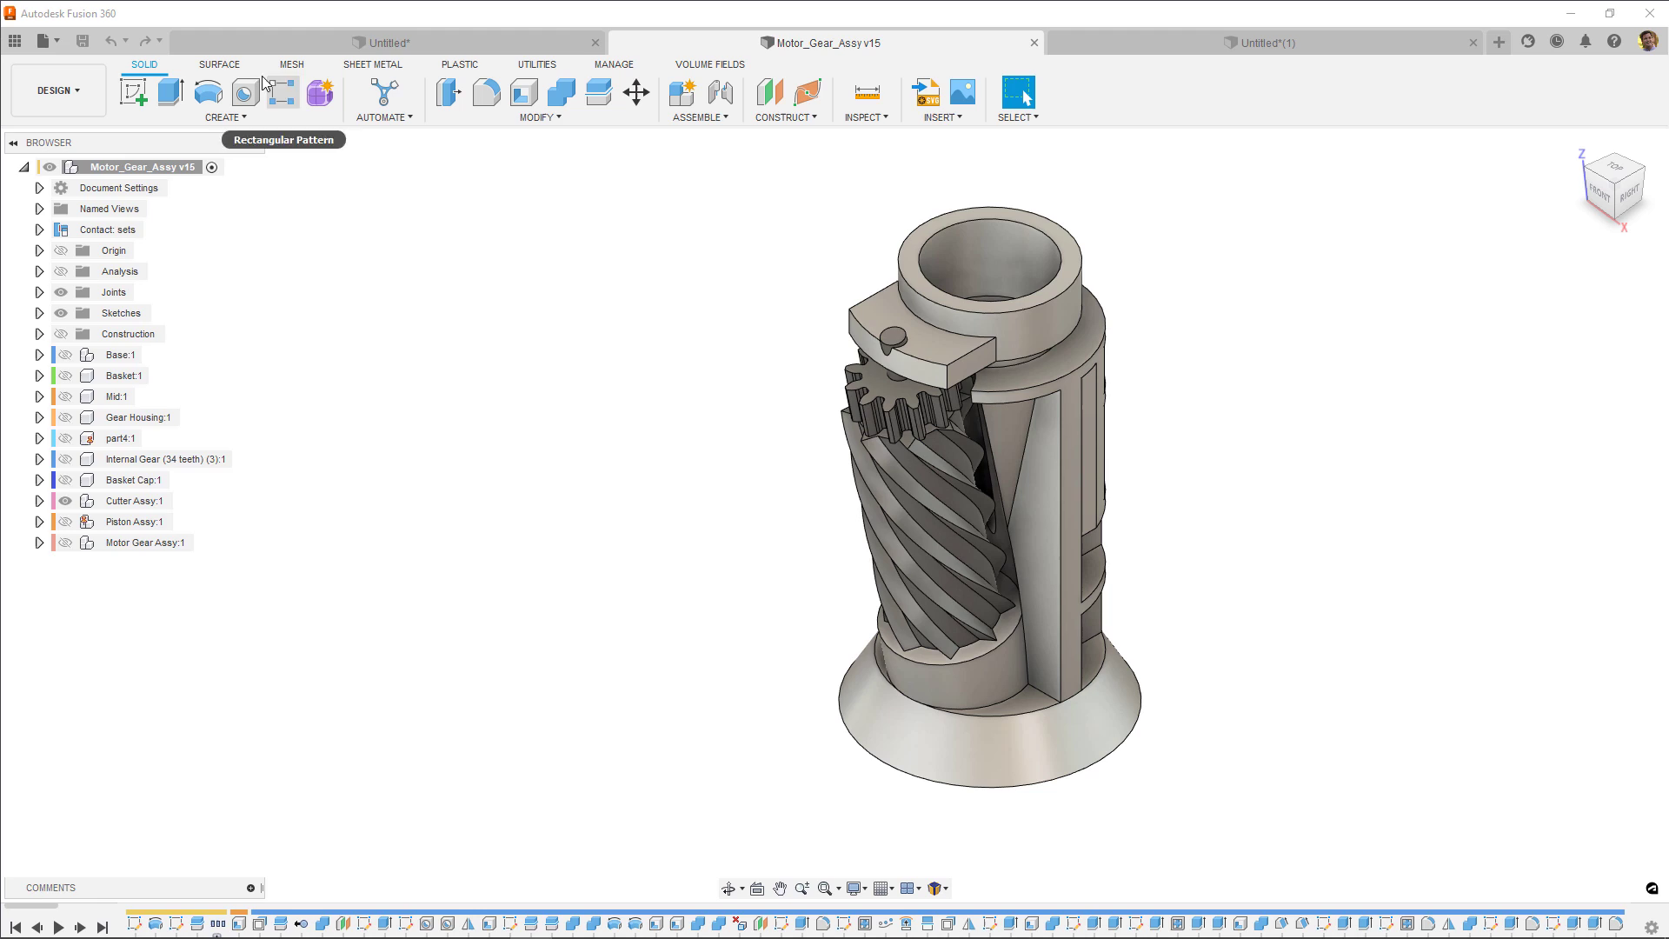
Switch to the Untitled design and expand Document Settings to show its inch units.
left_click(254, 51)
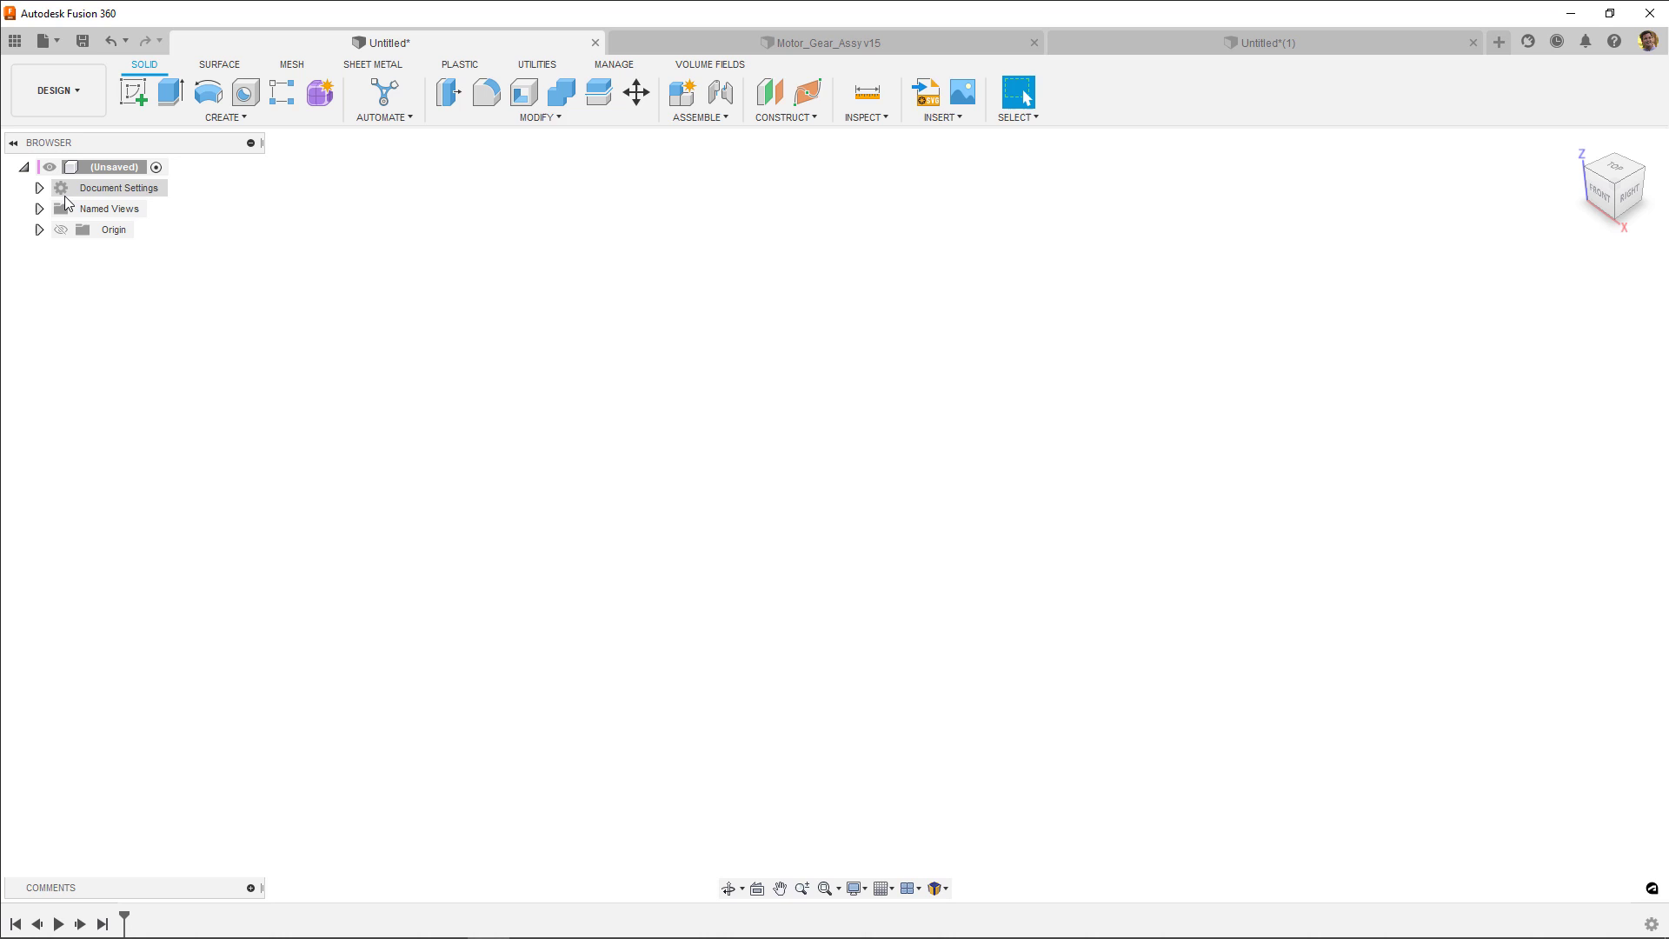
left_click(39, 189)
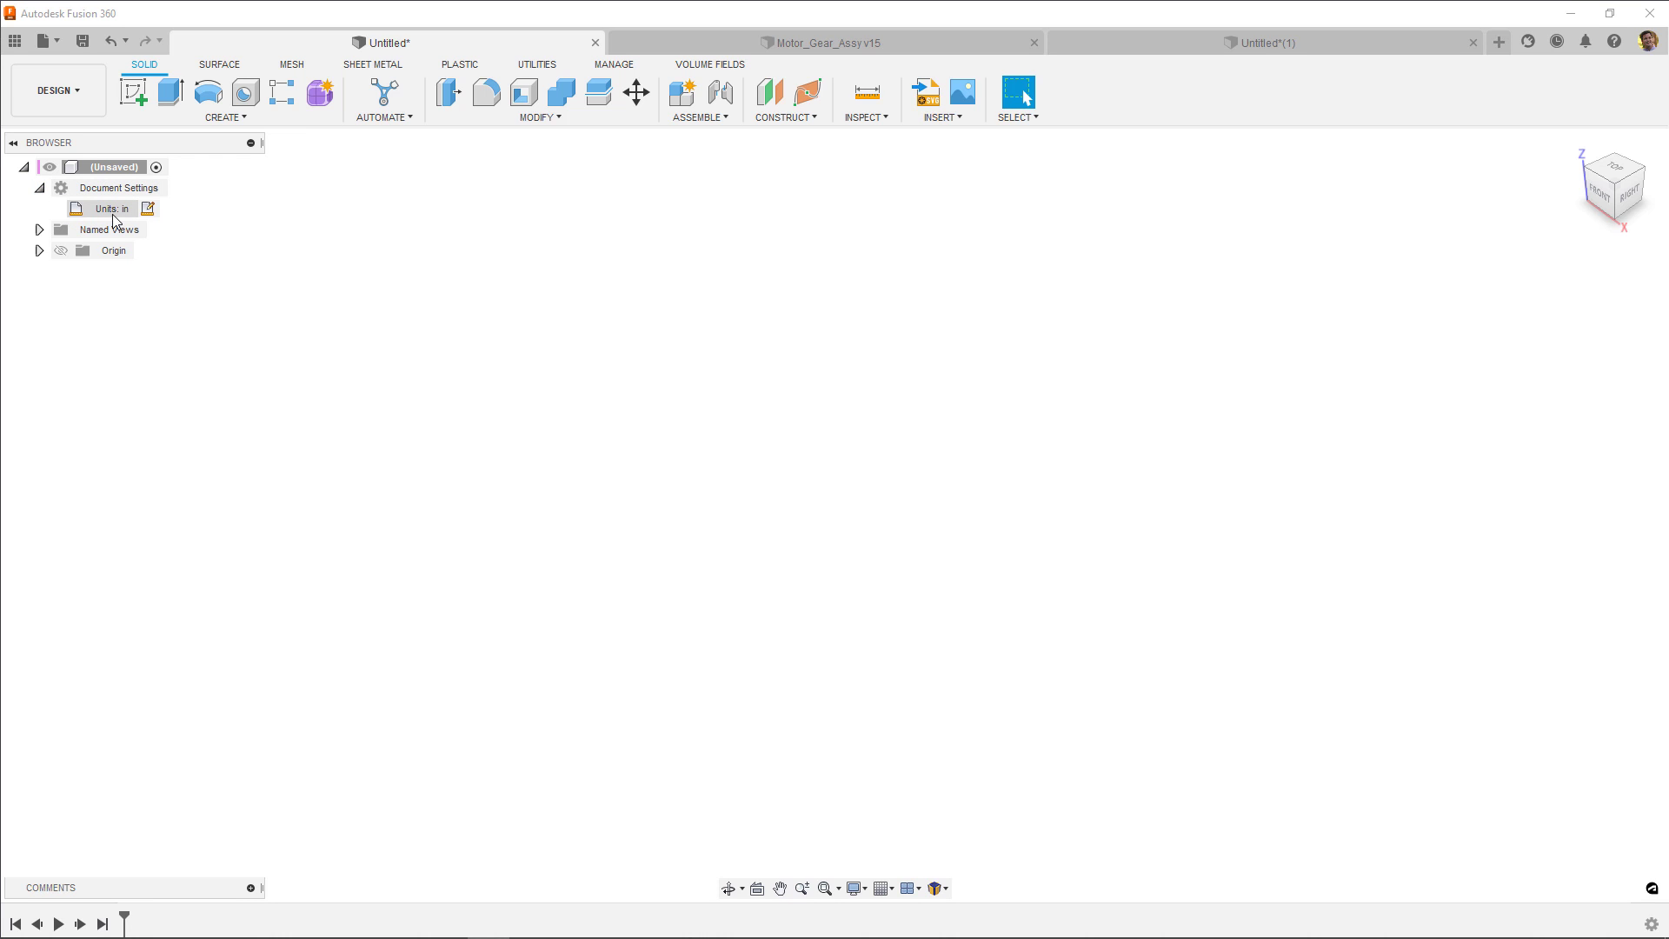
mouse_move(113, 208)
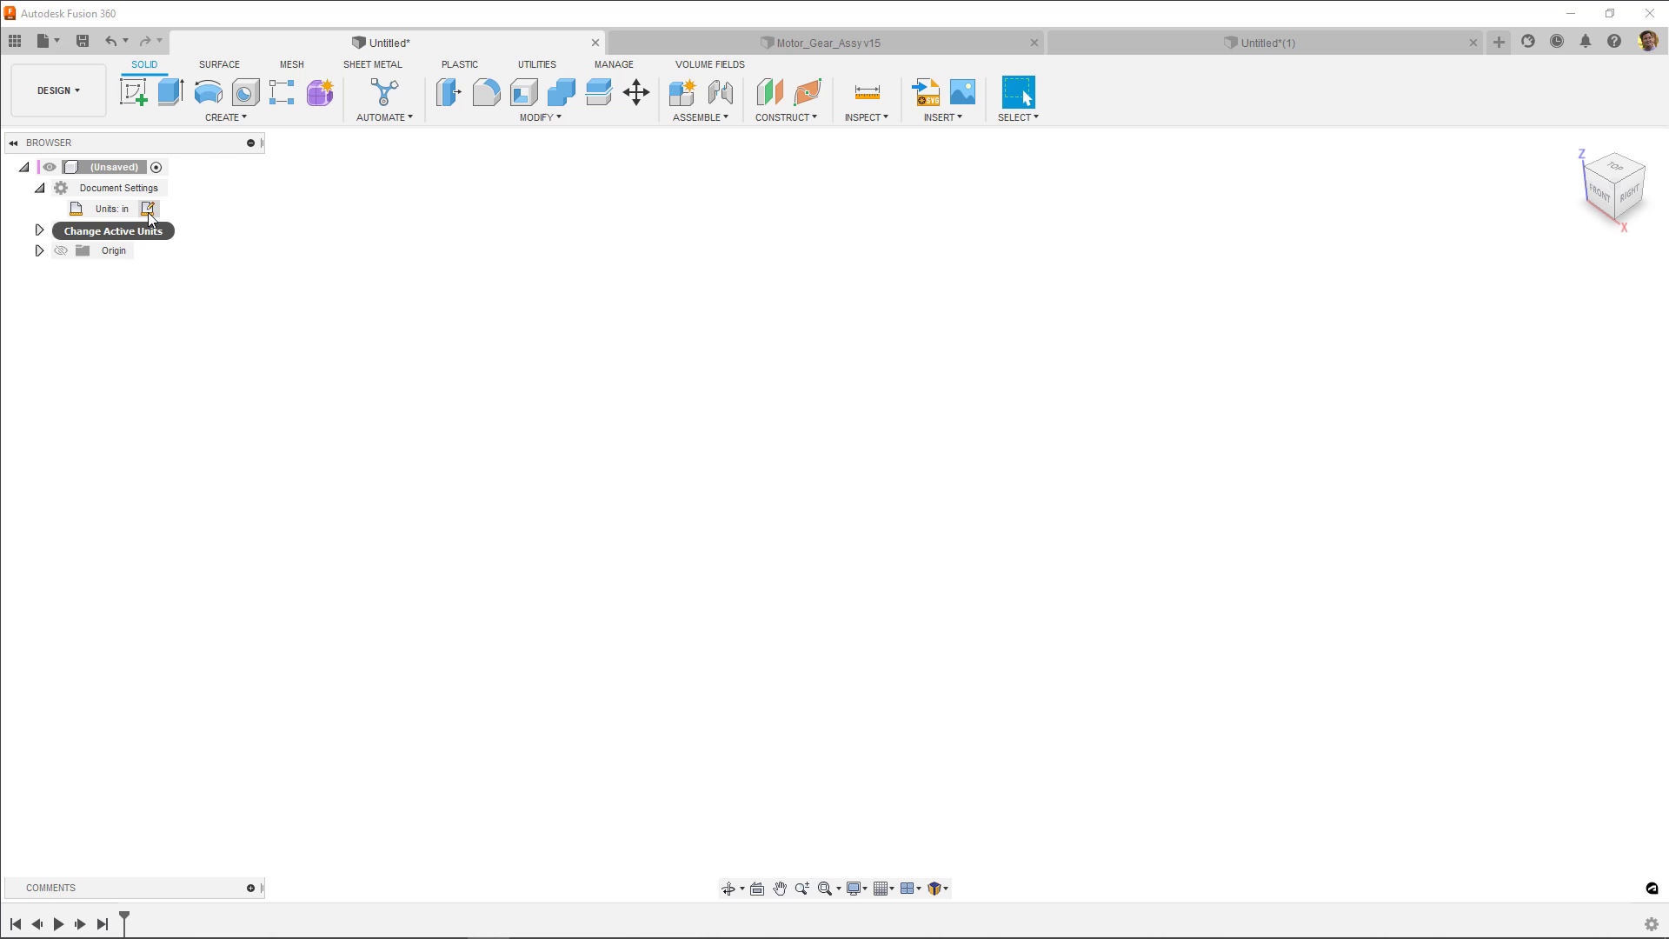
Change the active unit type from inches to Millimeter, kept as default.
left_click(150, 209)
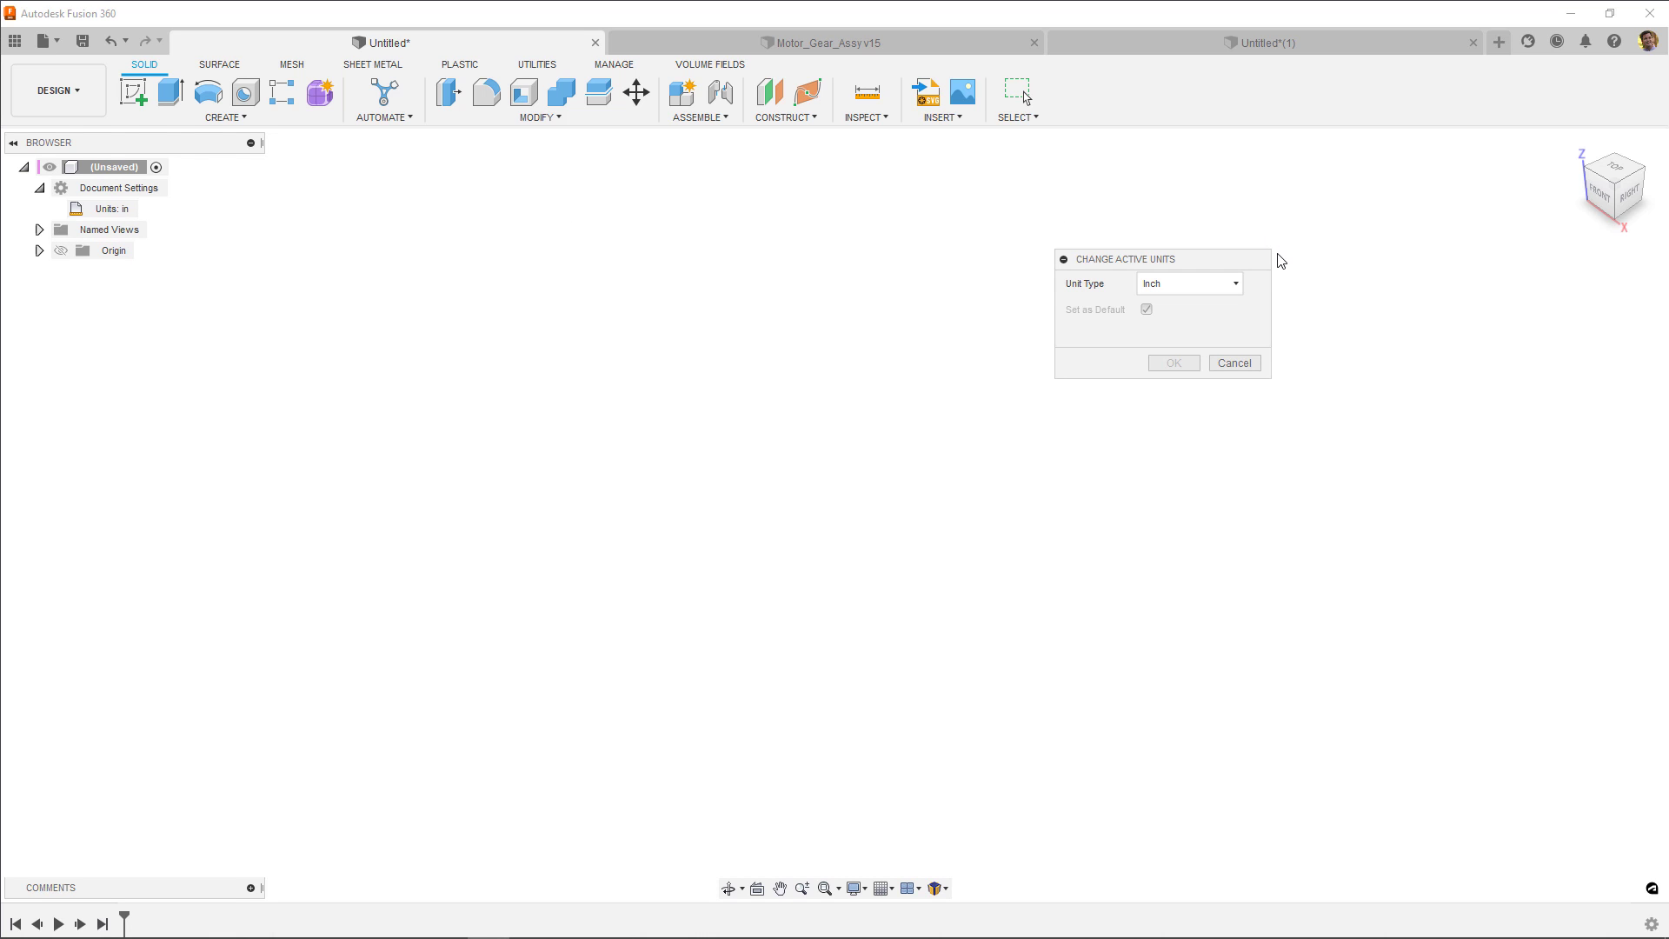
left_click(1238, 286)
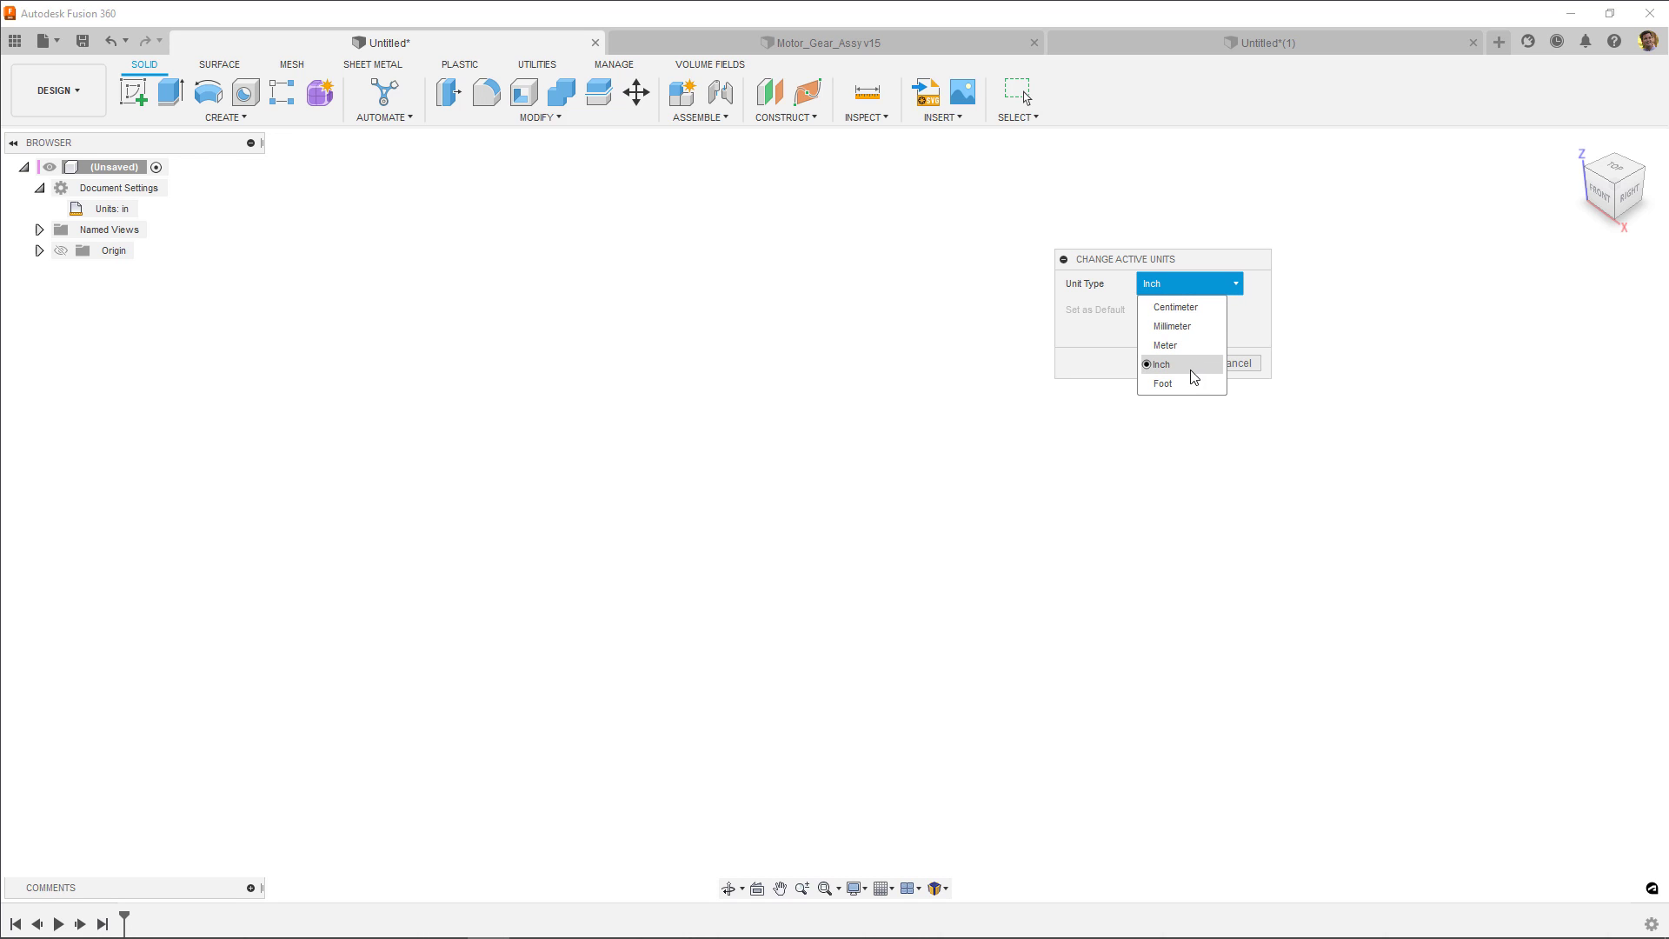
left_click(1253, 331)
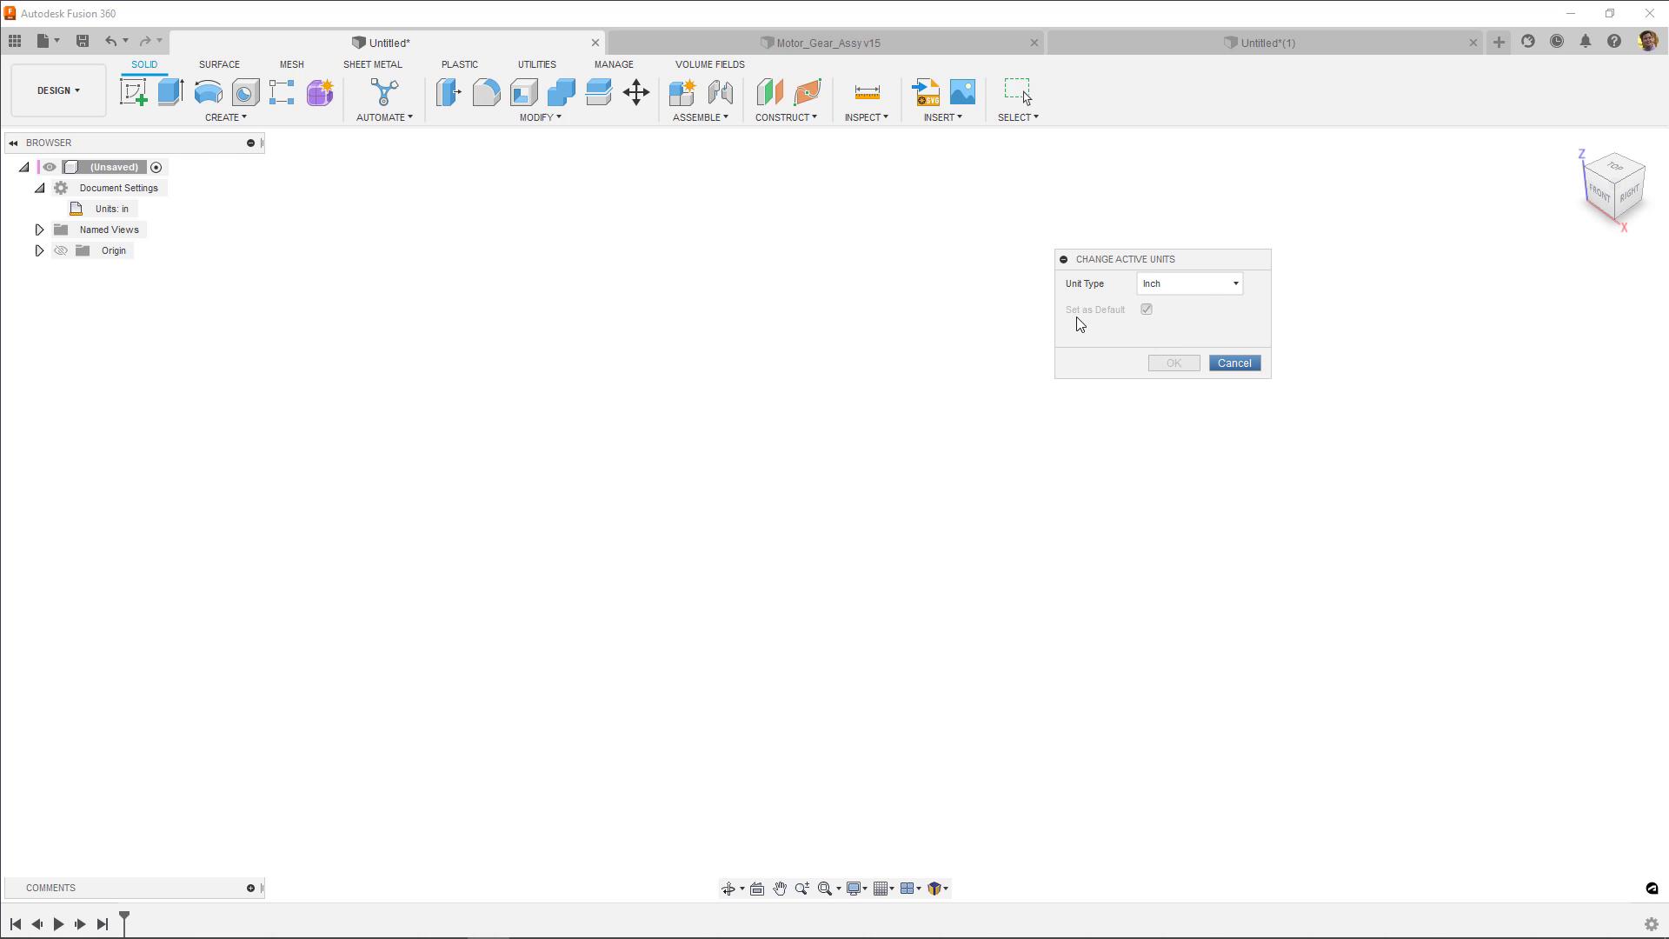
left_click(1236, 288)
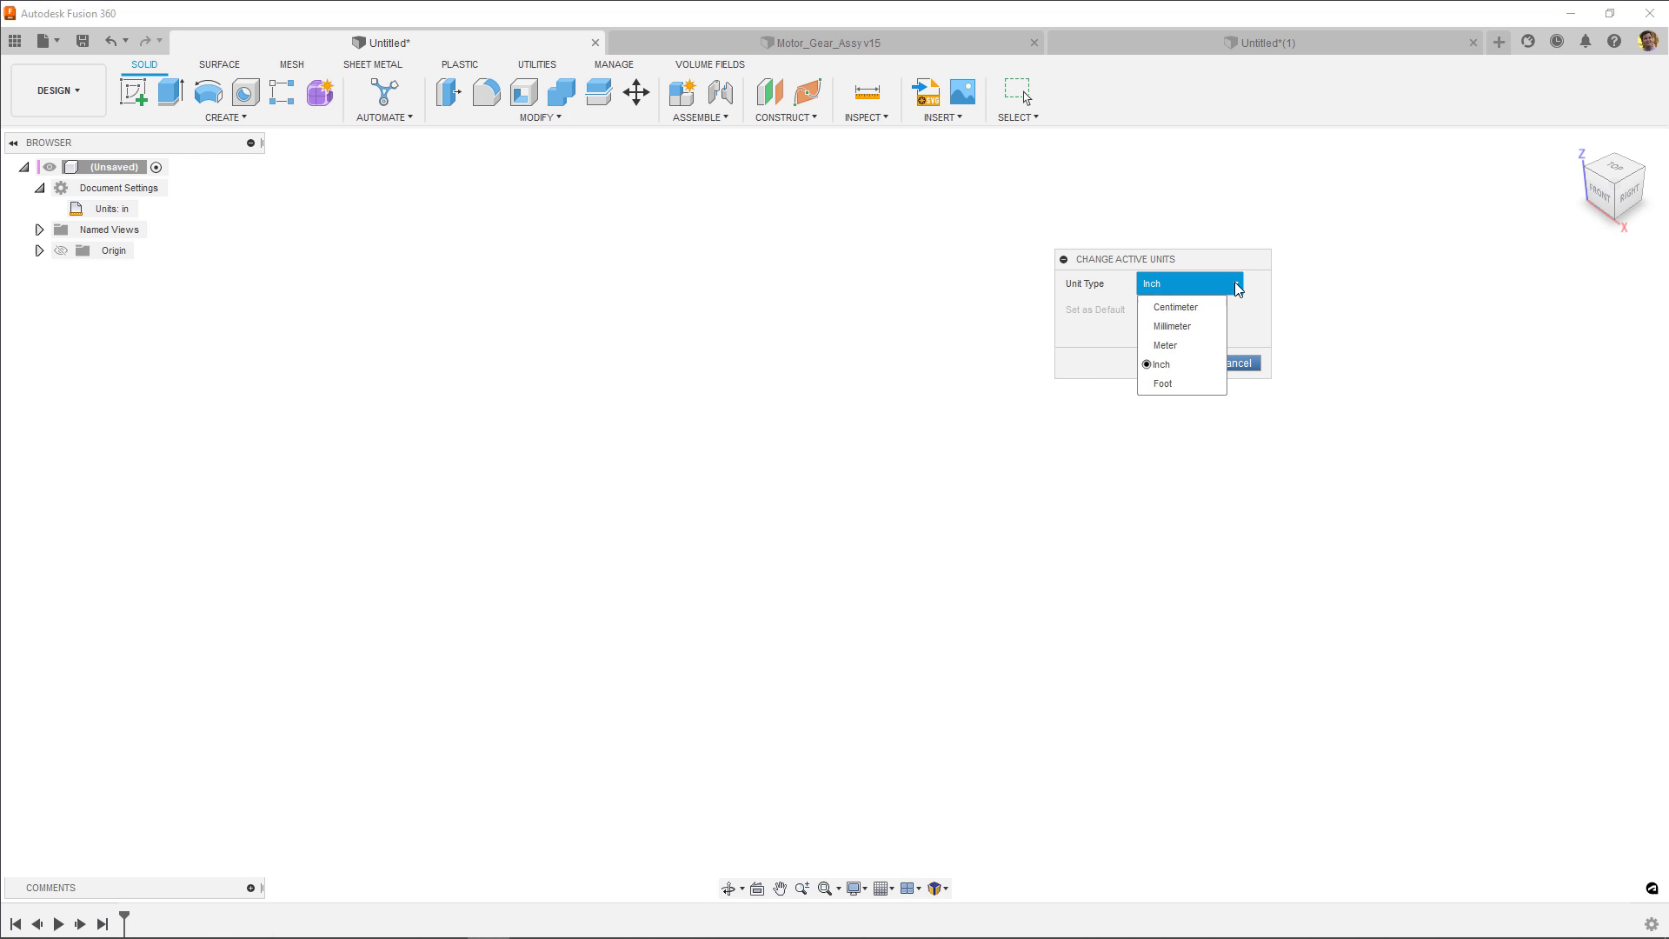
left_click(1200, 331)
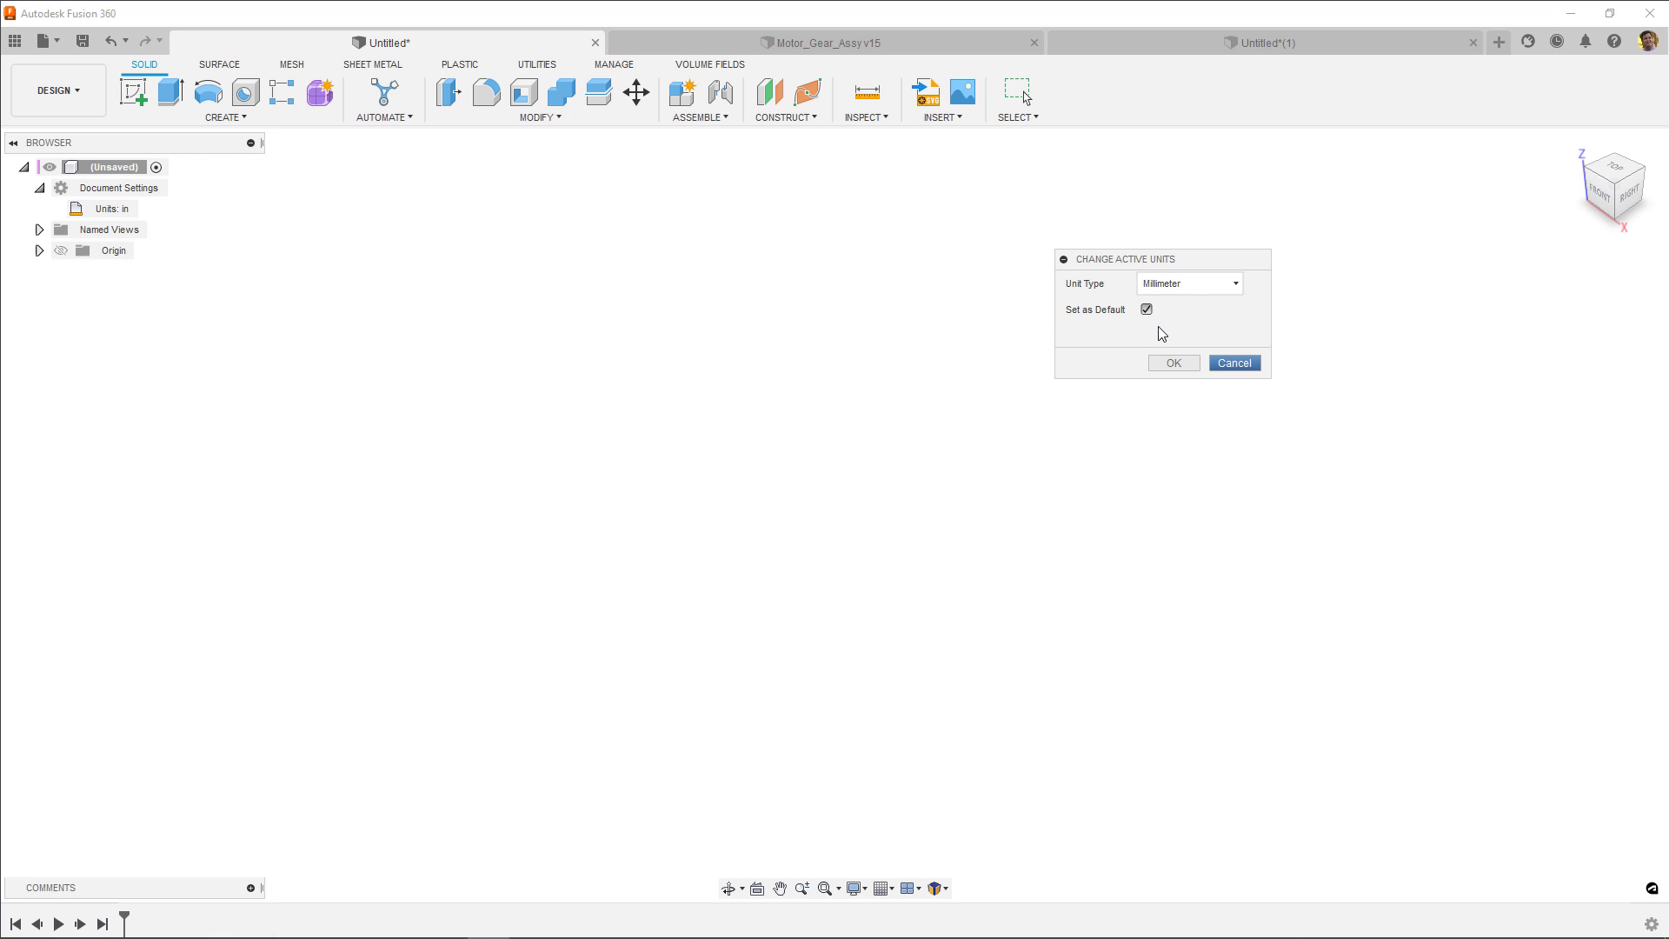
left_click(1165, 365)
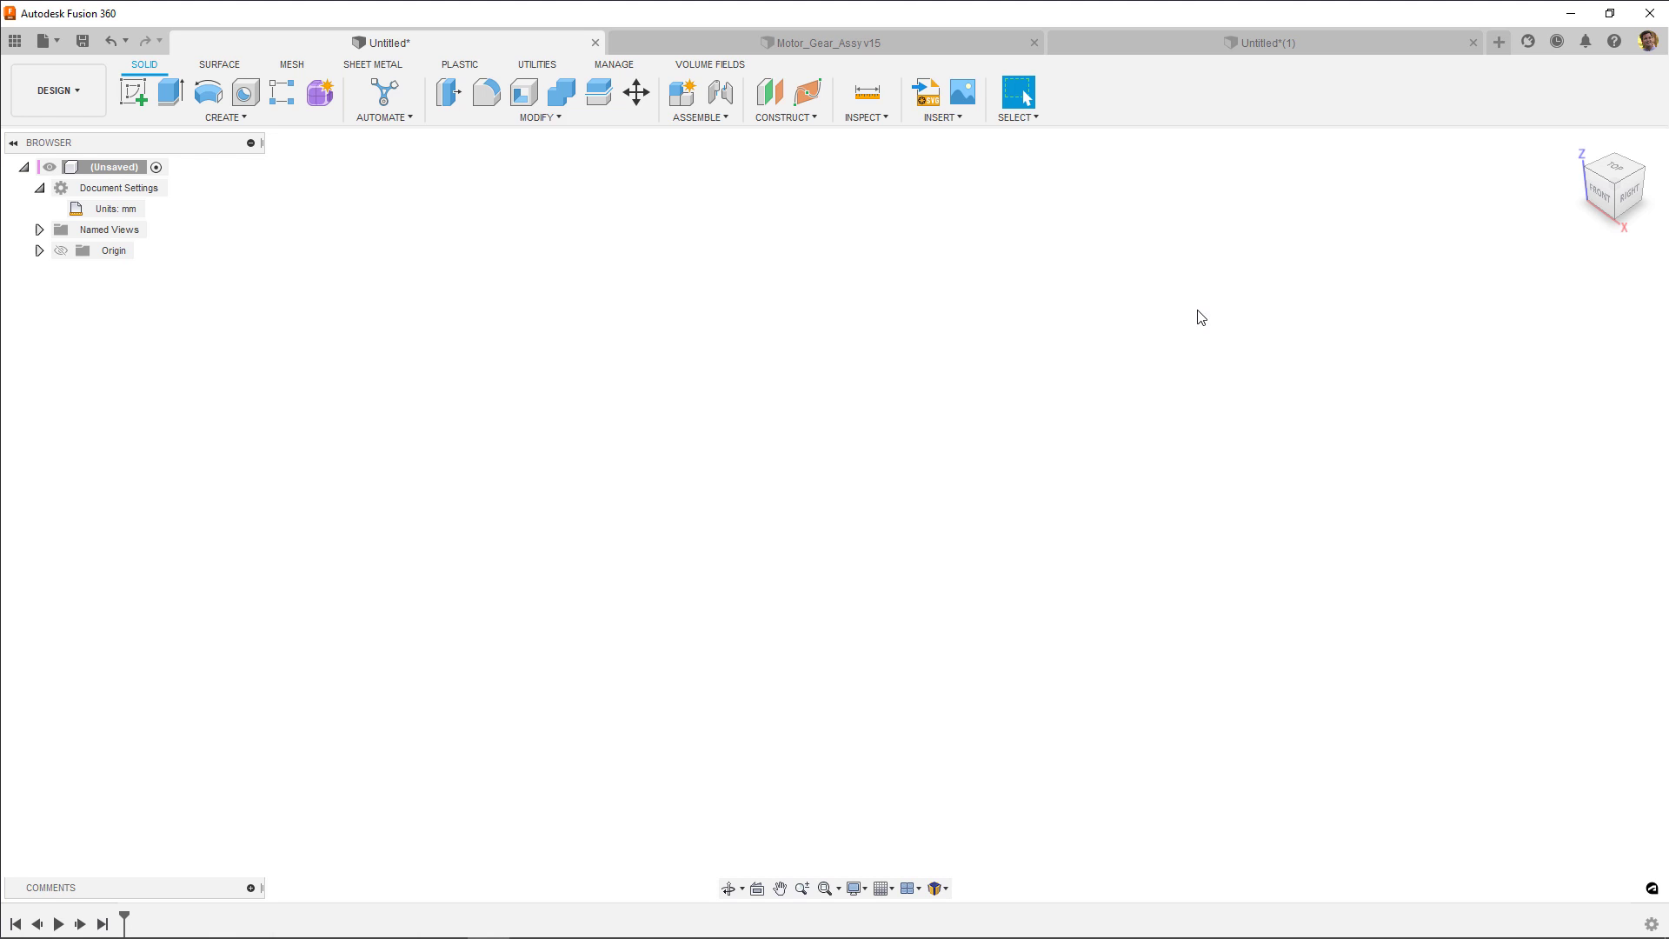
Create a new design, check that its Document Settings show mm, and open the account menu.
left_click(1501, 45)
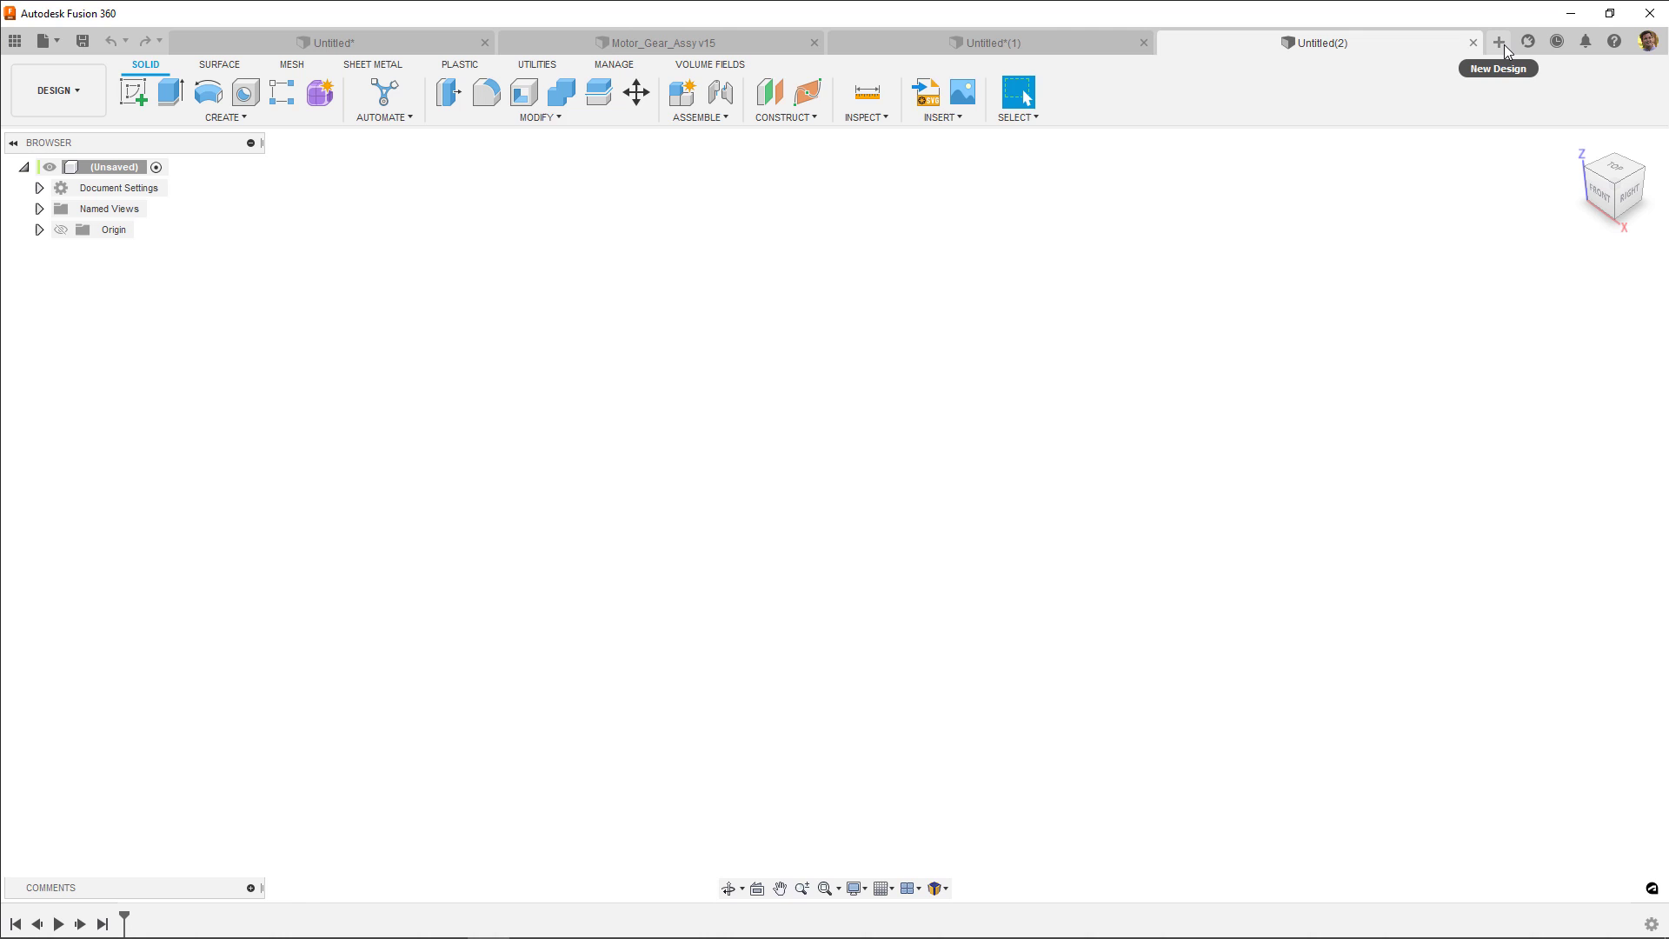
left_click(39, 189)
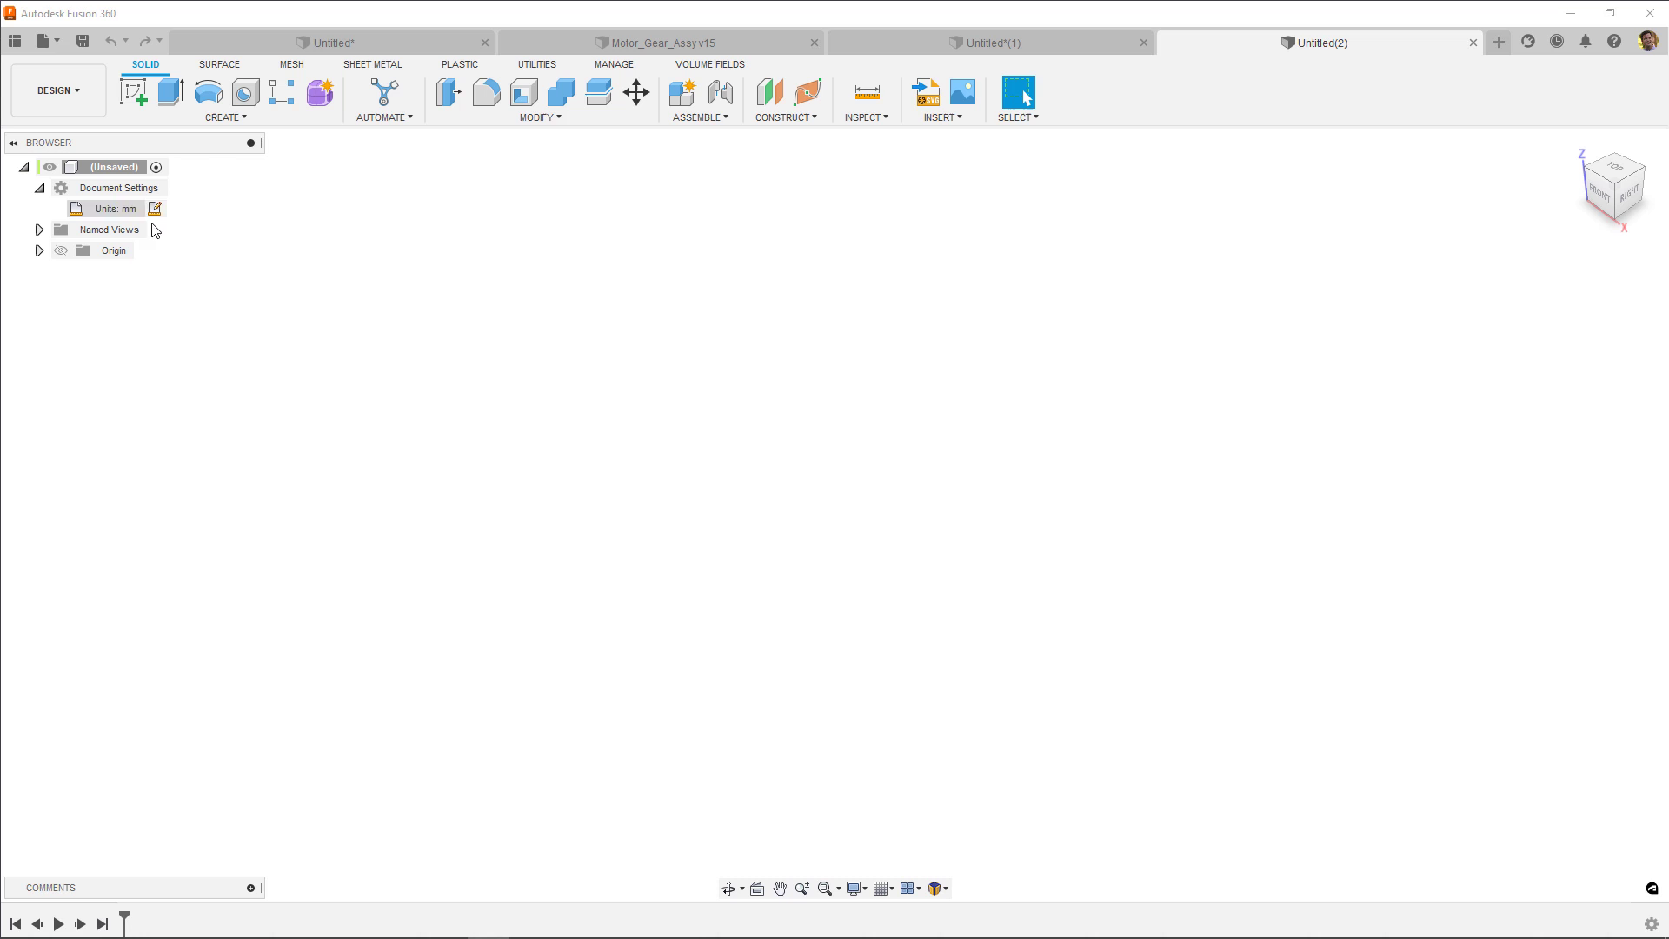
left_click(1648, 46)
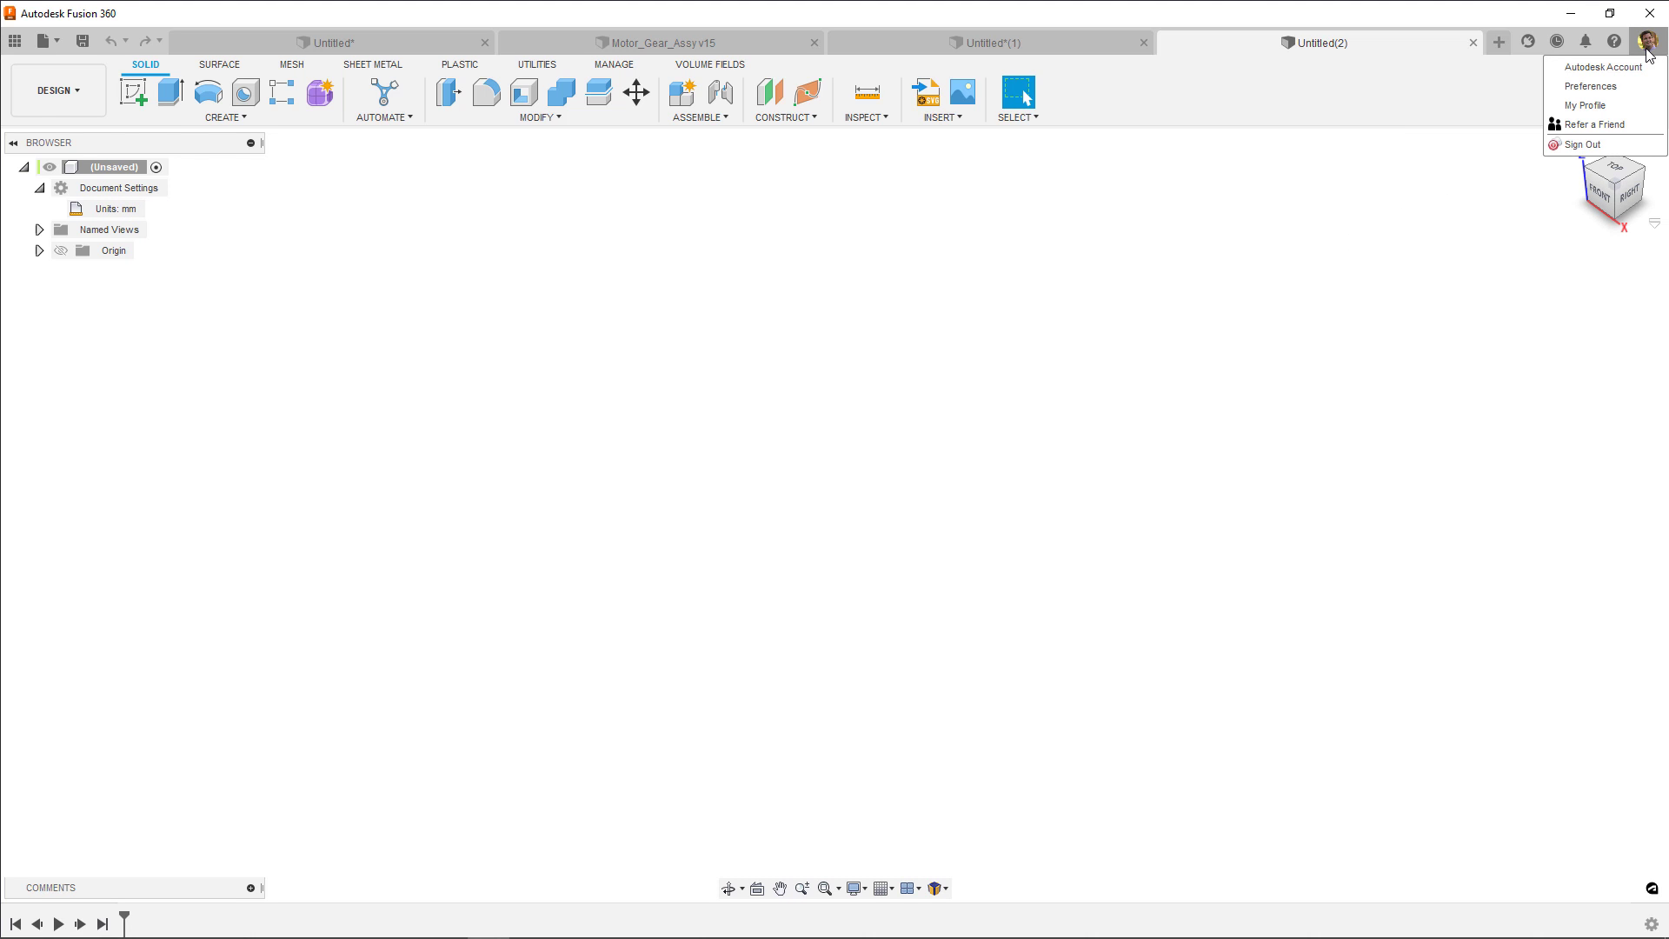
In Preferences, set the default design units to inches.
left_click(1633, 96)
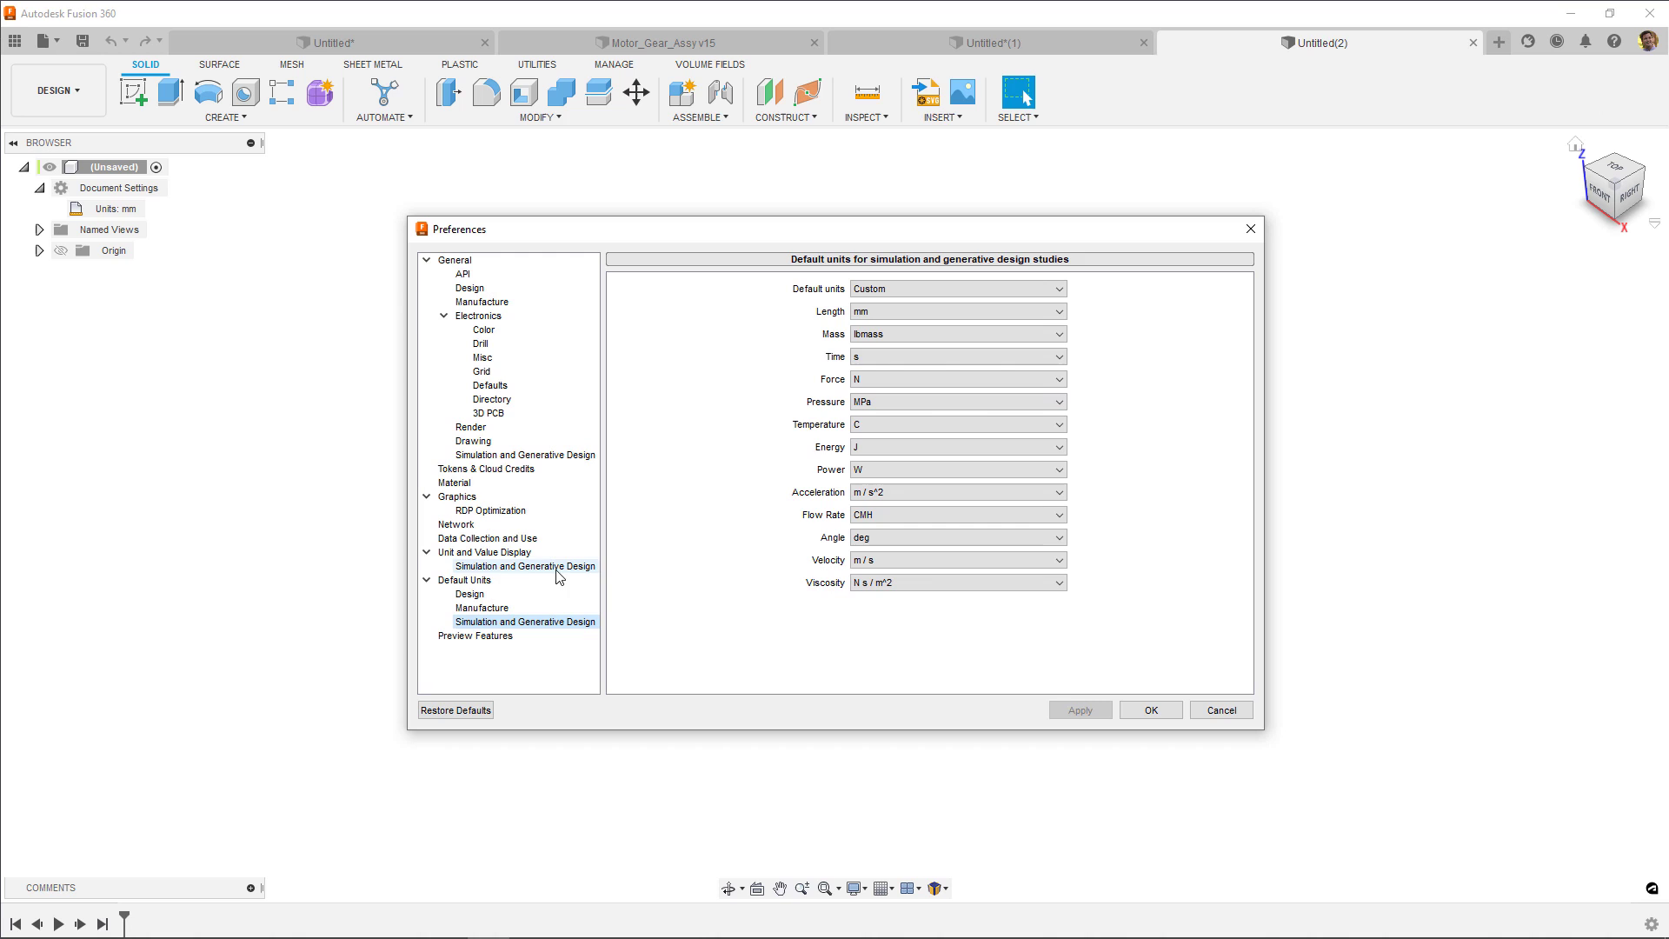
left_click(491, 598)
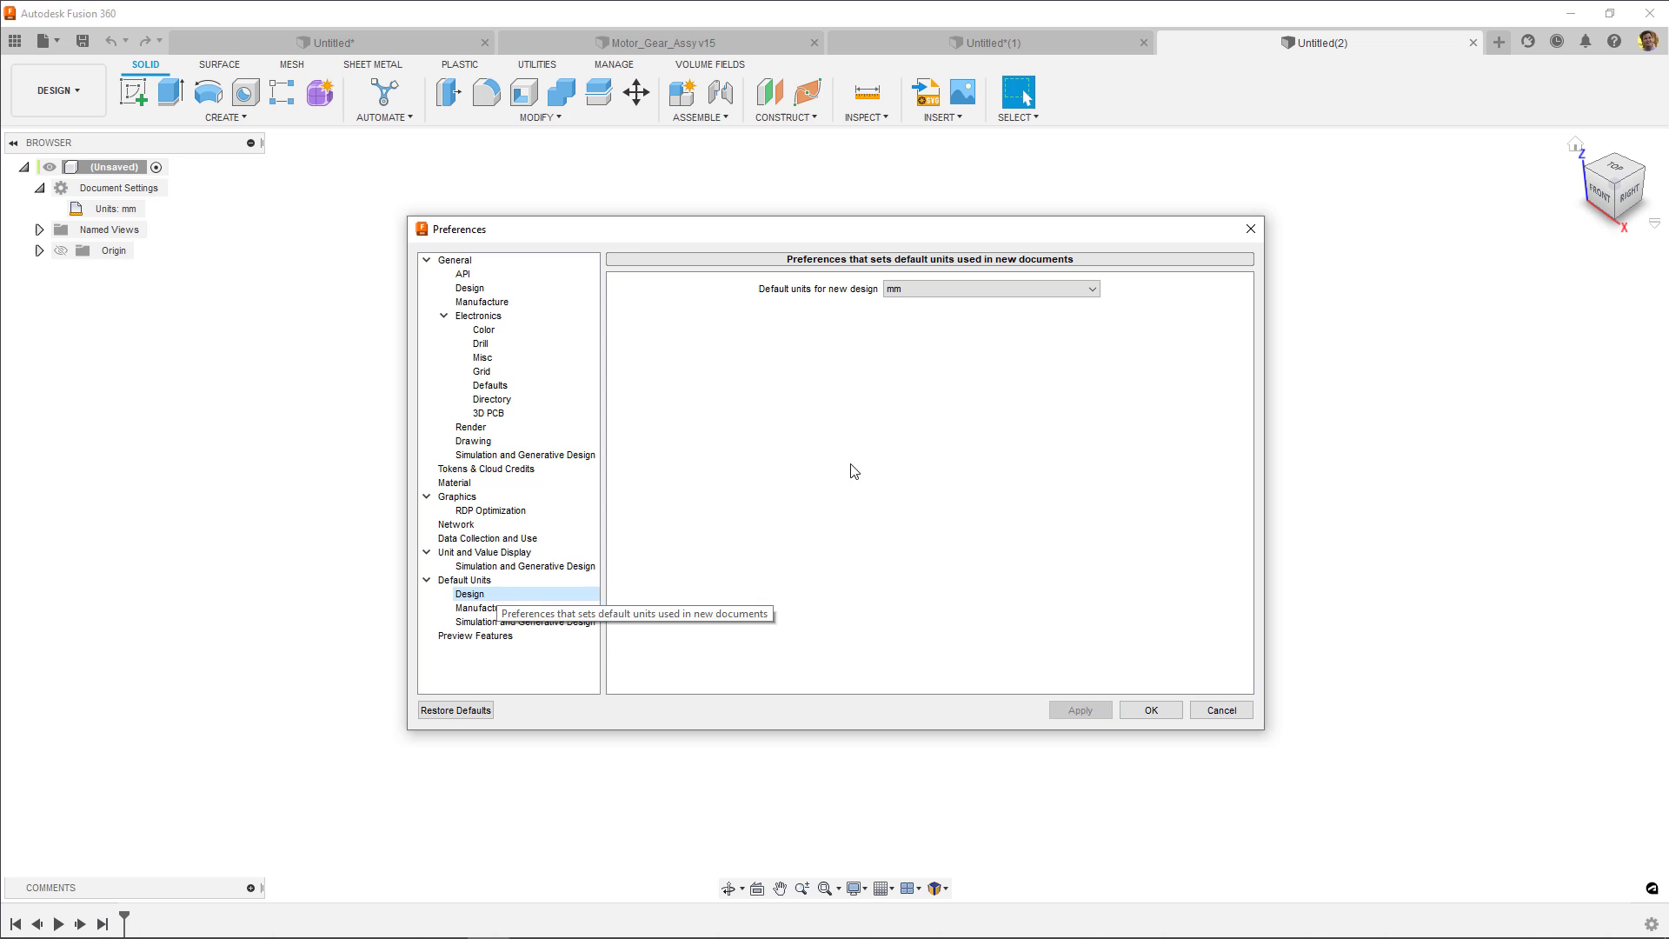
left_click(930, 293)
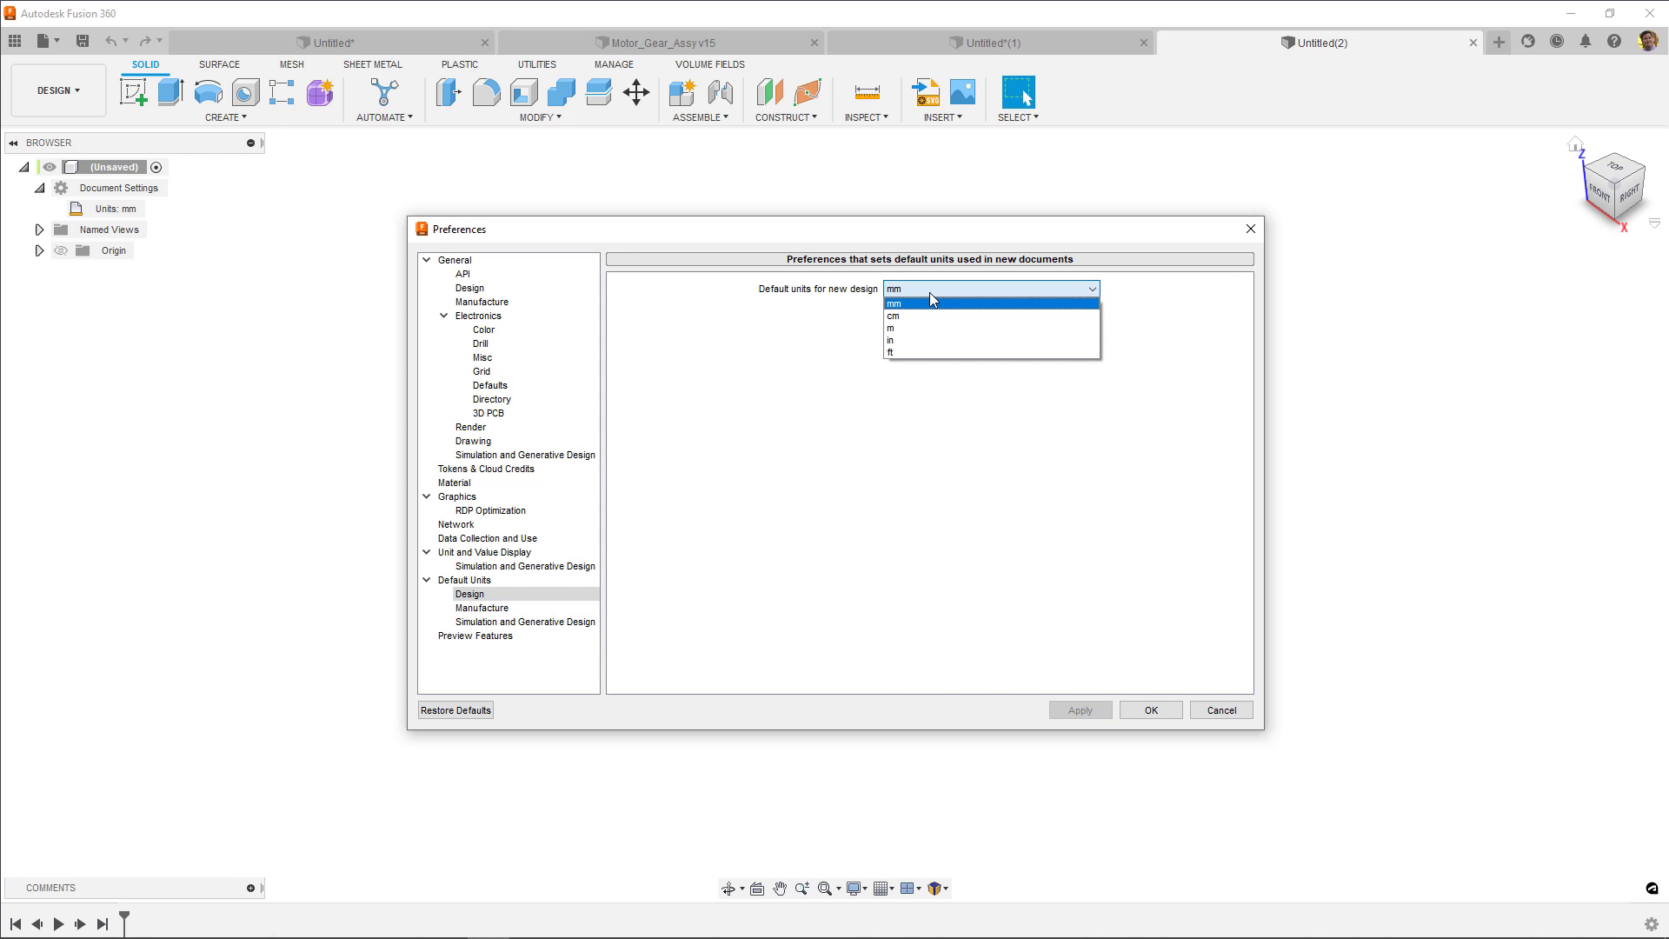
left_click(915, 341)
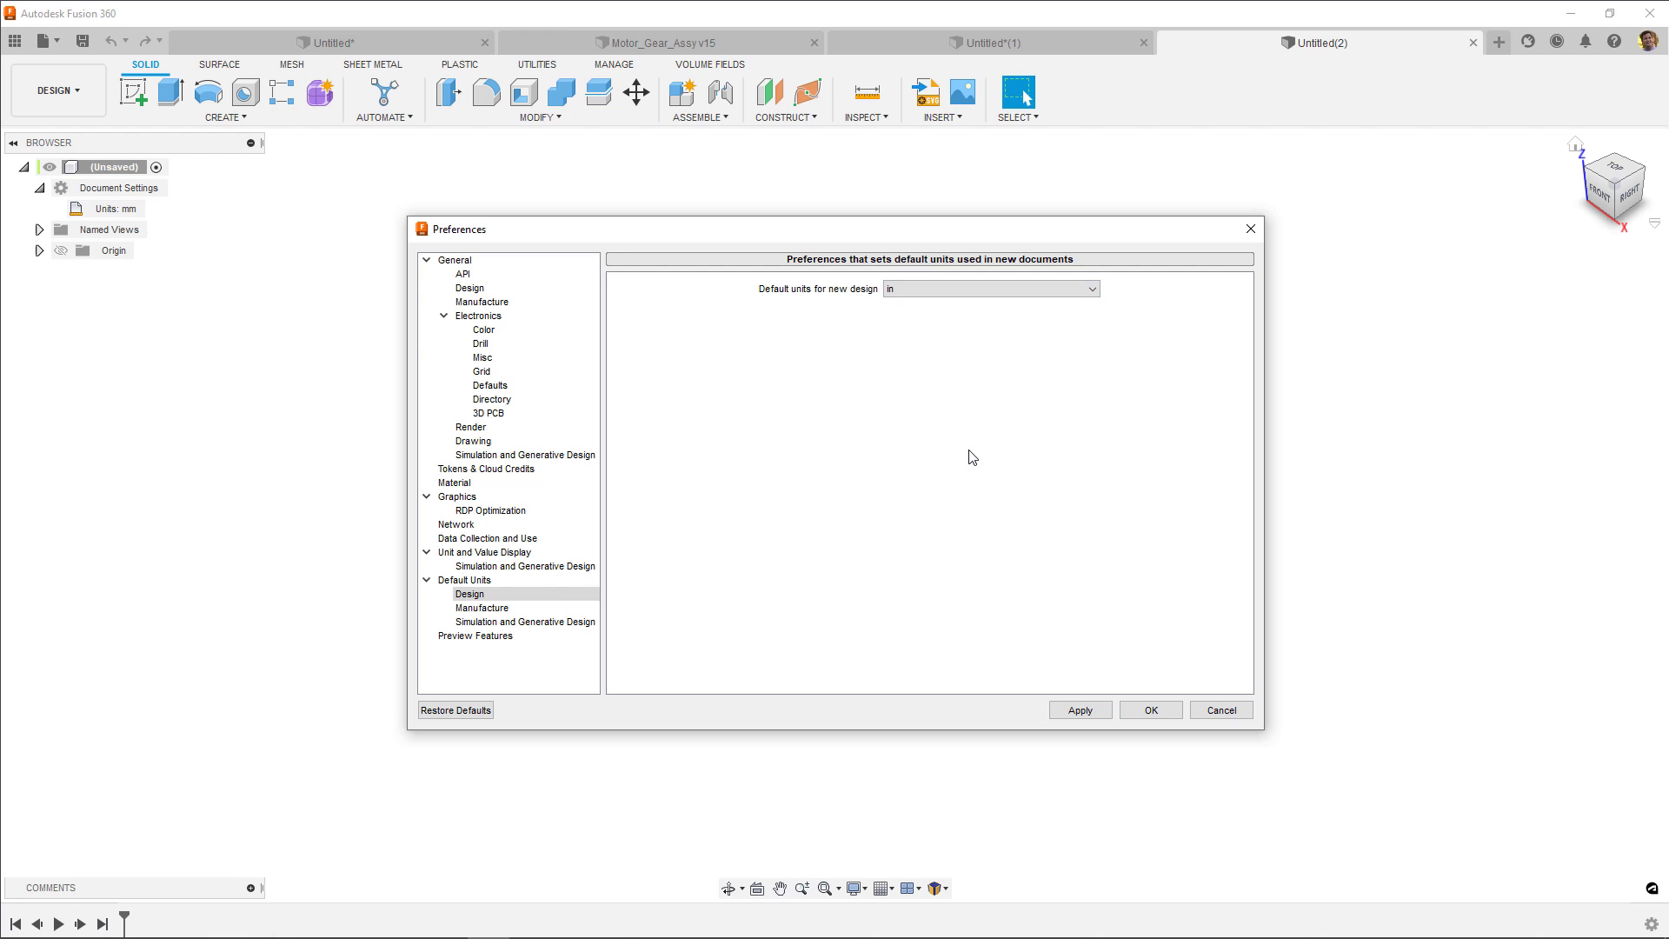
Review Manufacture and Simulation/Generative Design default units, then apply and close Preferences.
left_click(517, 610)
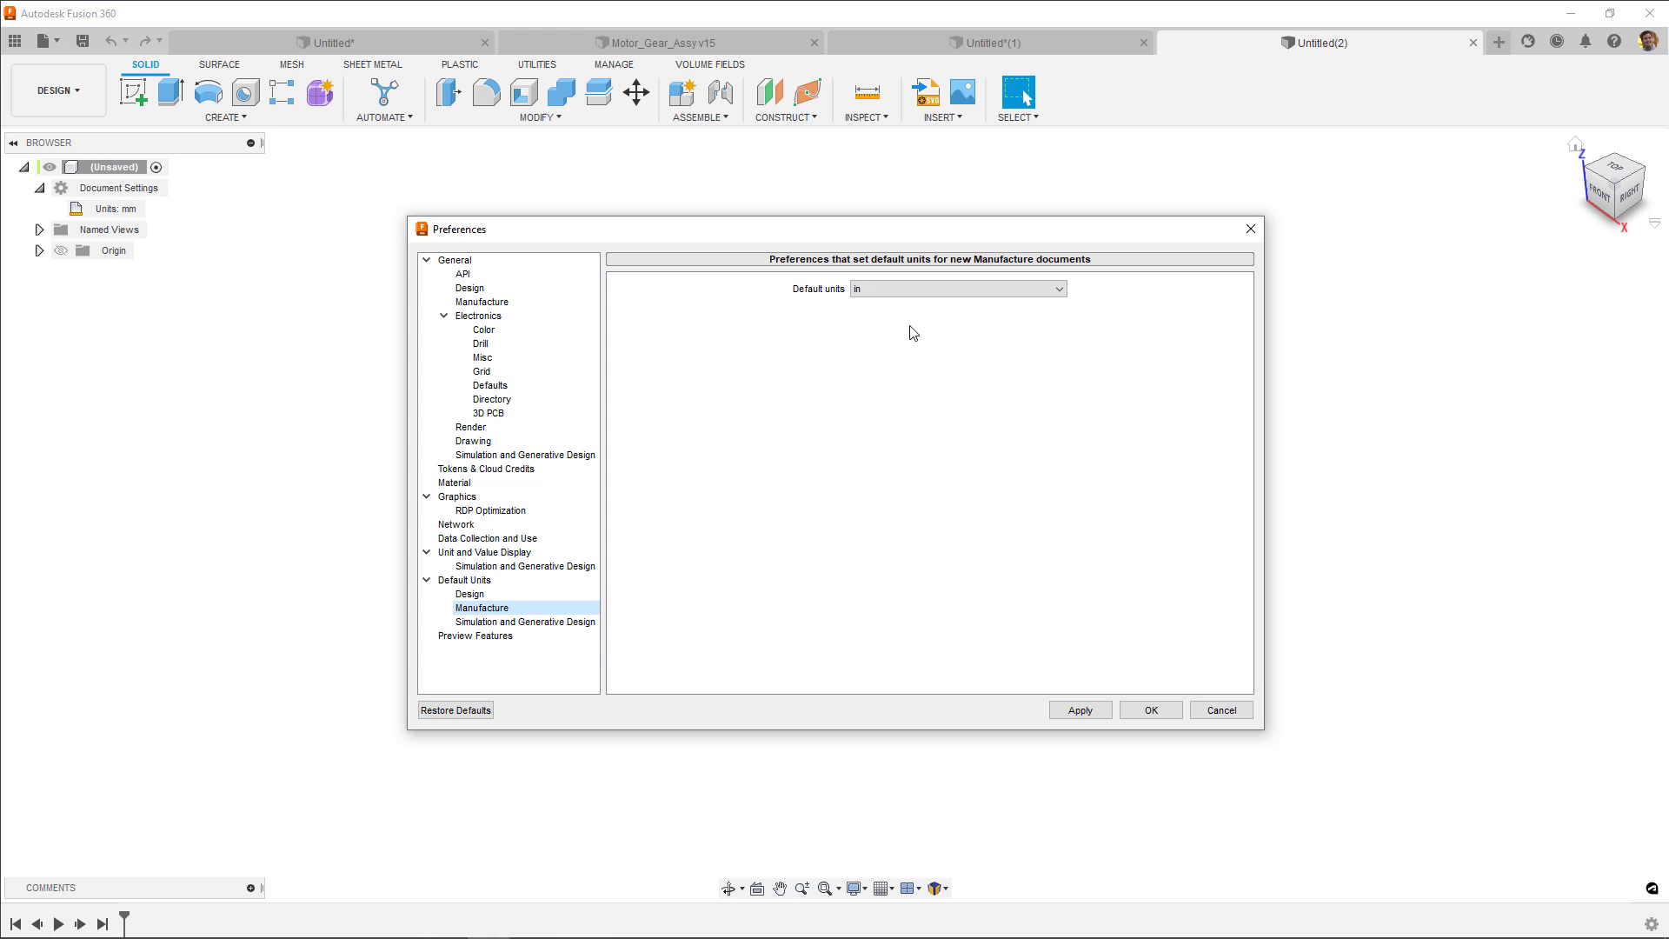
left_click(913, 297)
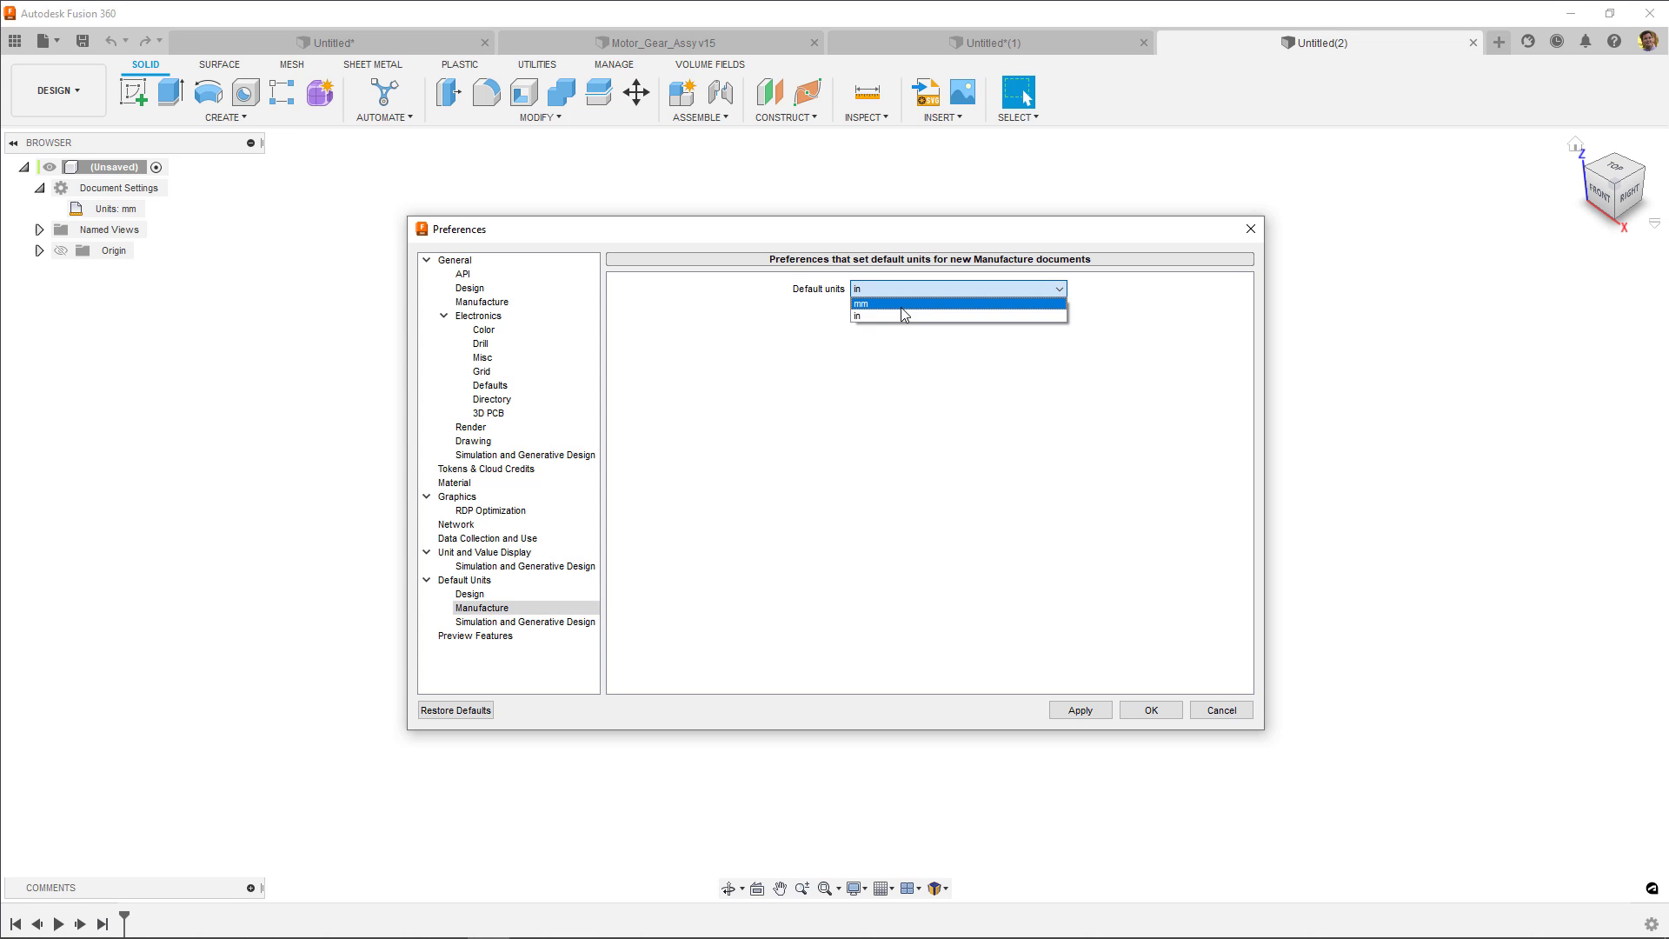
left_click(572, 624)
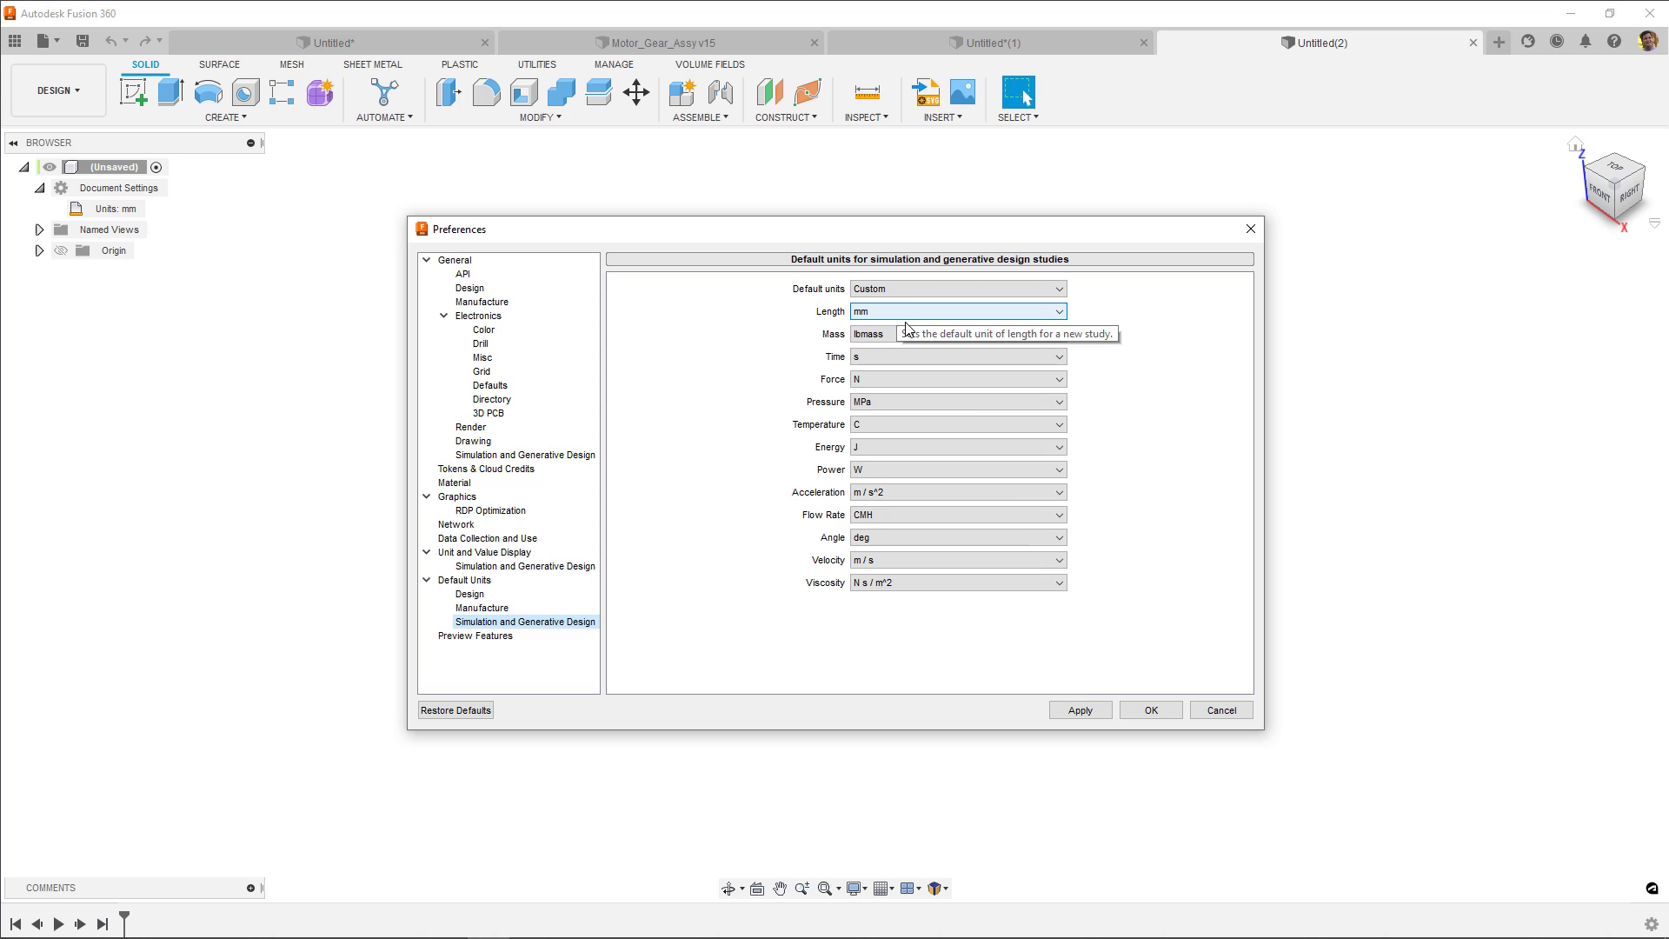
left_click(1089, 710)
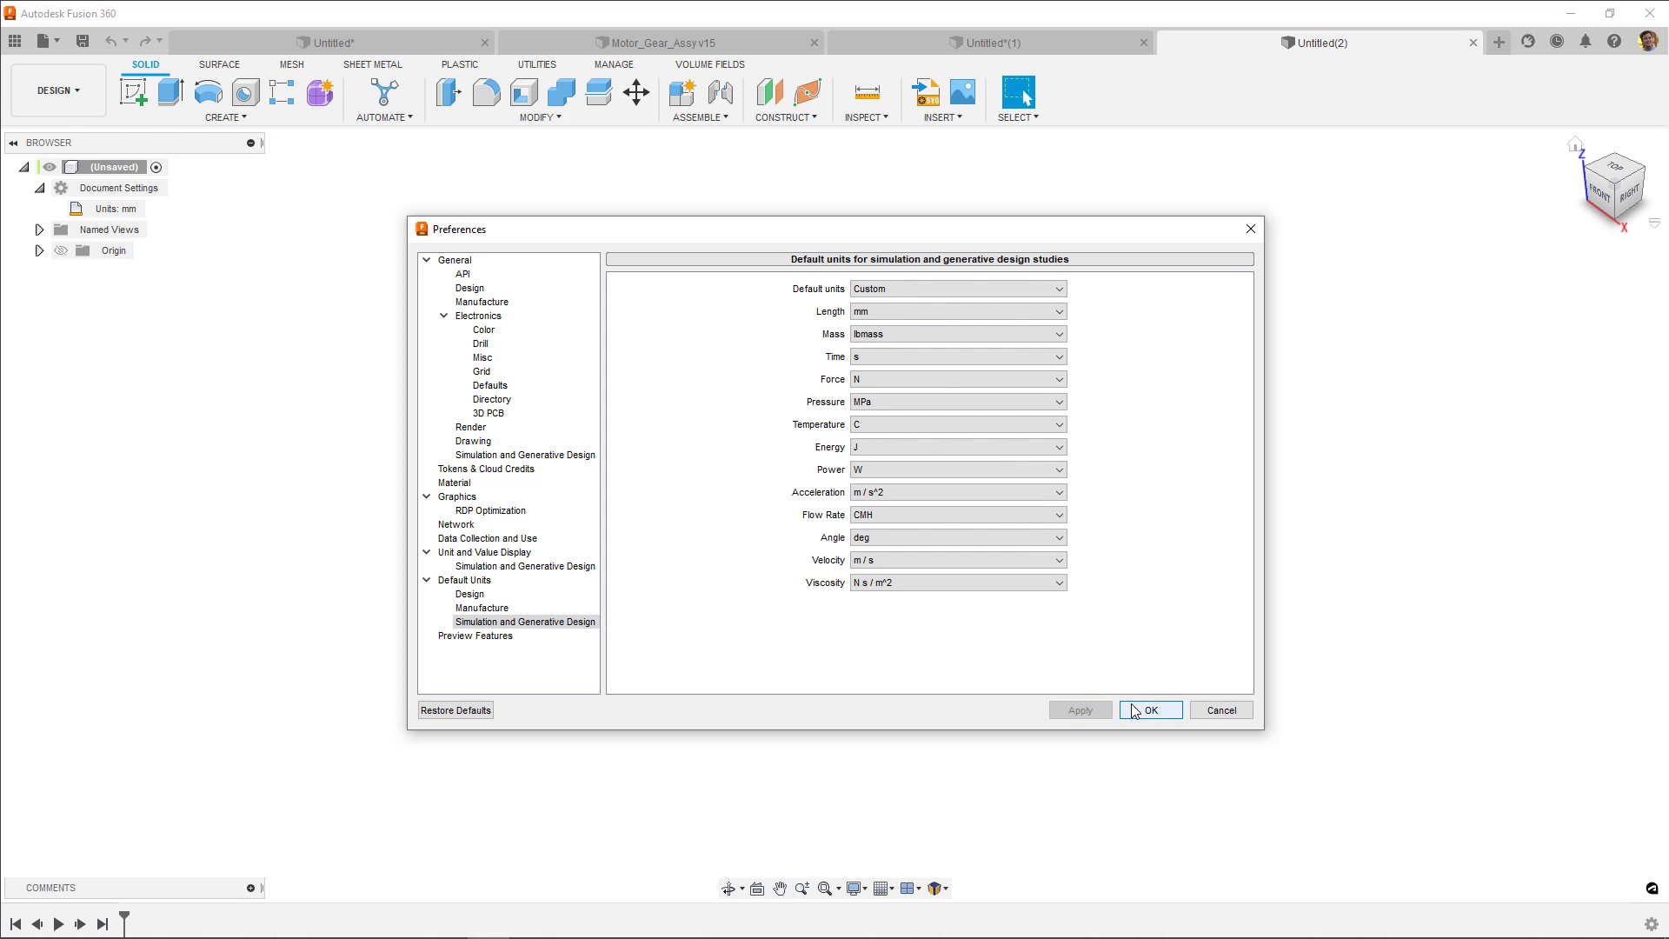
left_click(1148, 710)
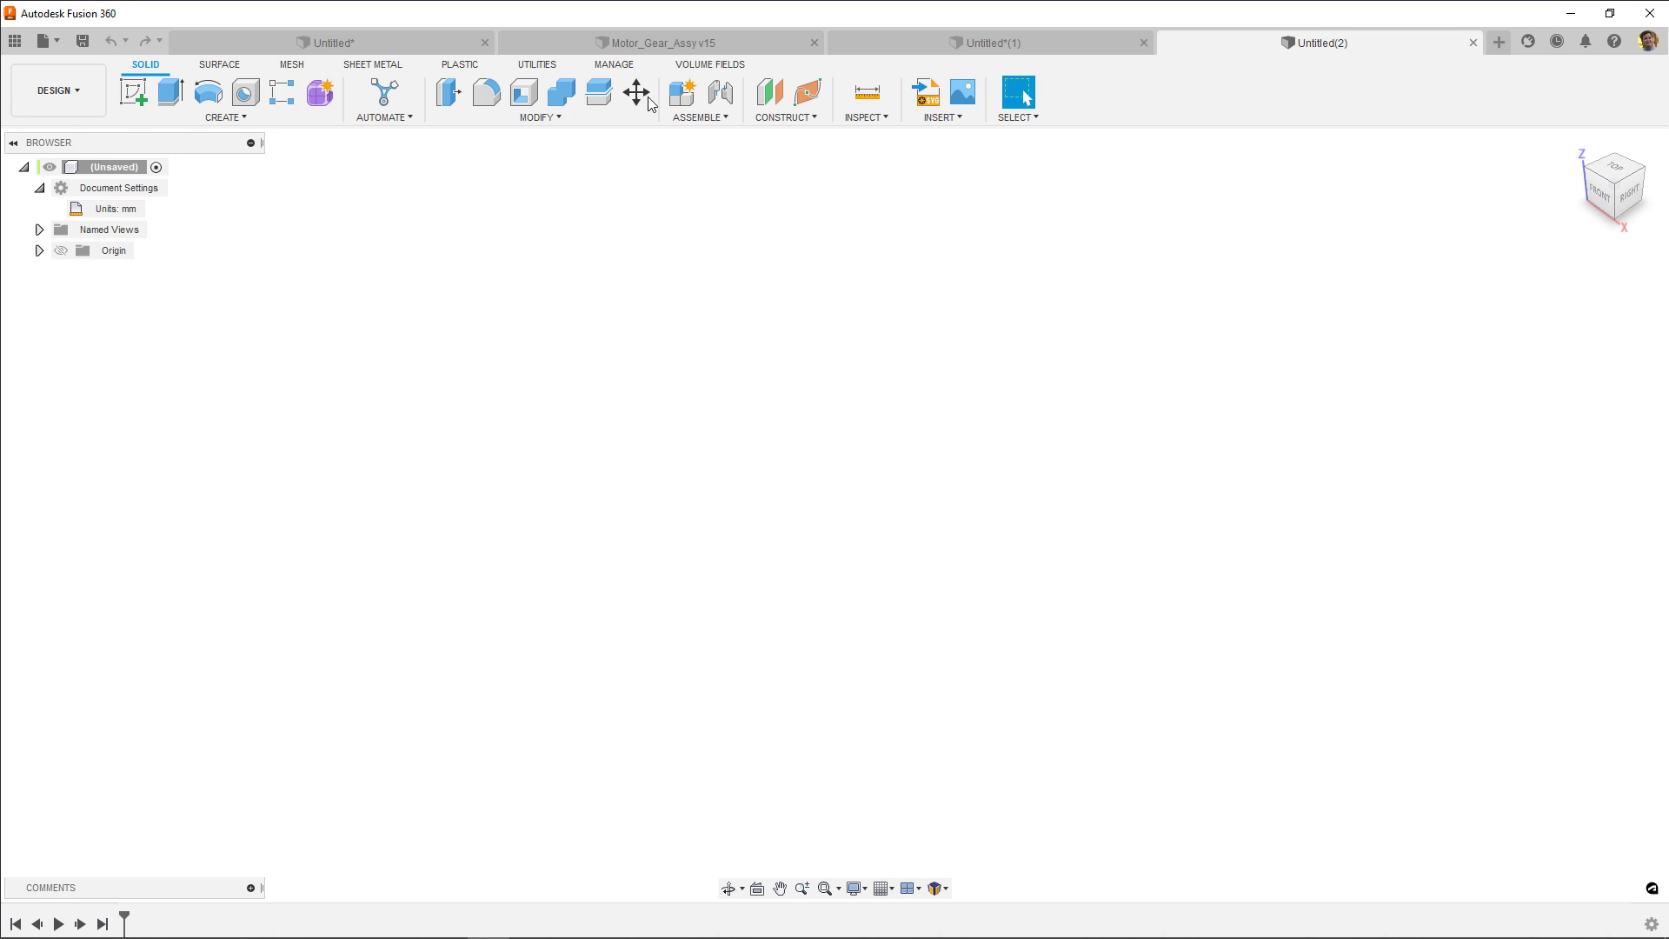
From Motor_Gear_Assy v15, start a New Drawing from Design, pick mm units, then cancel.
left_click(605, 46)
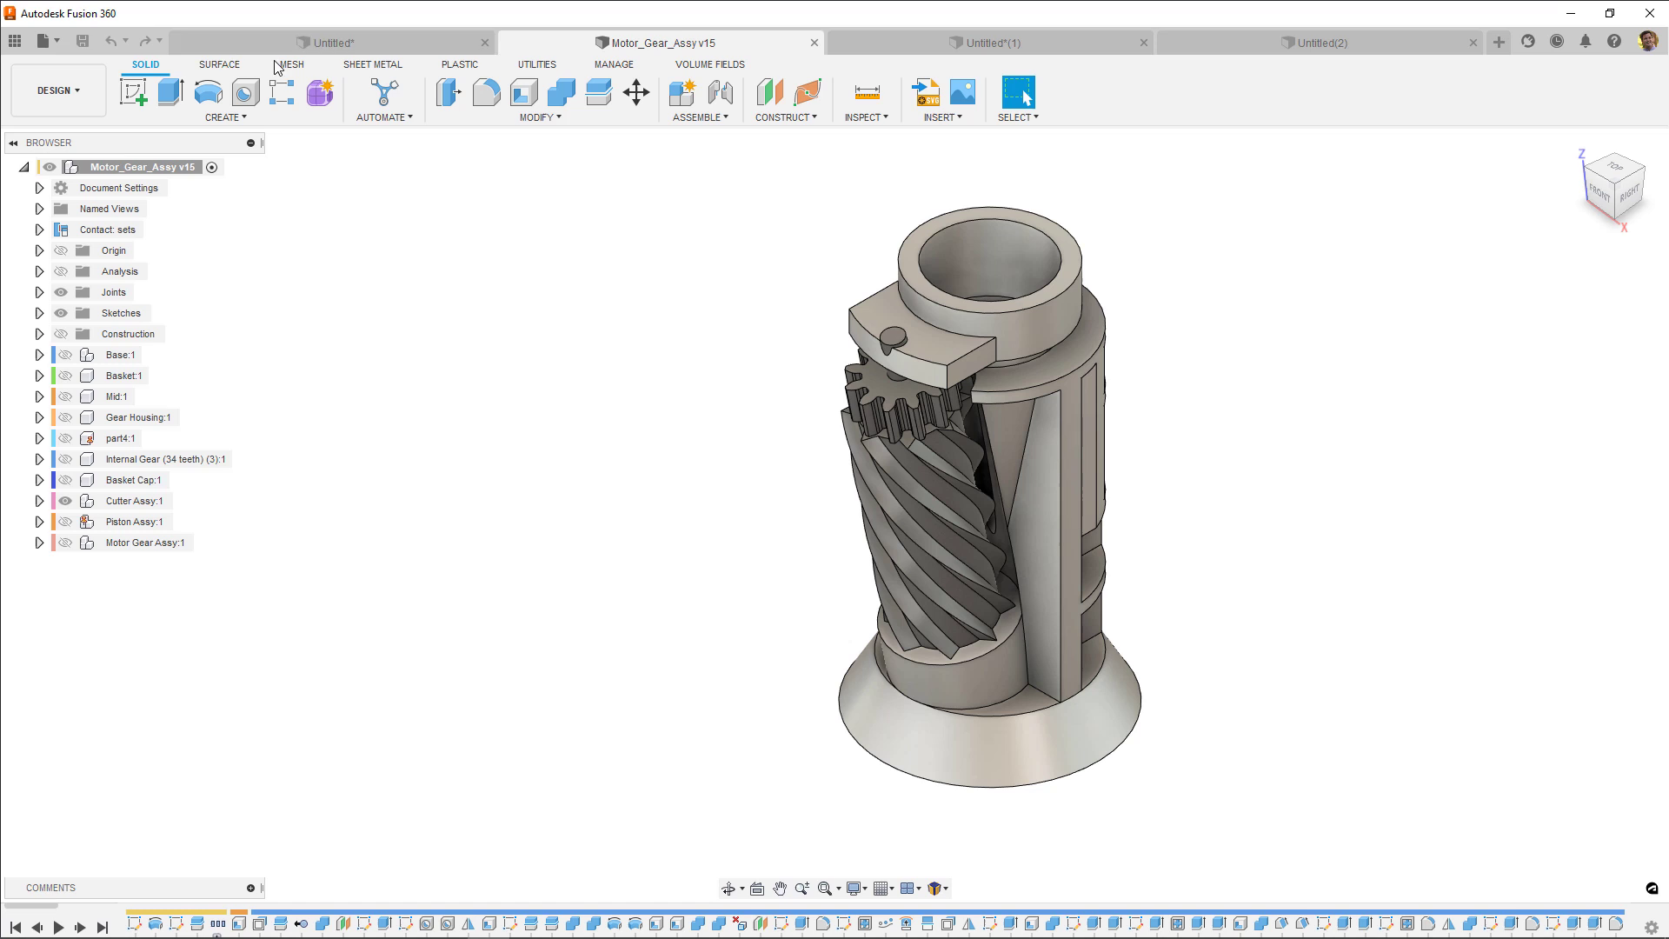
left_click(57, 41)
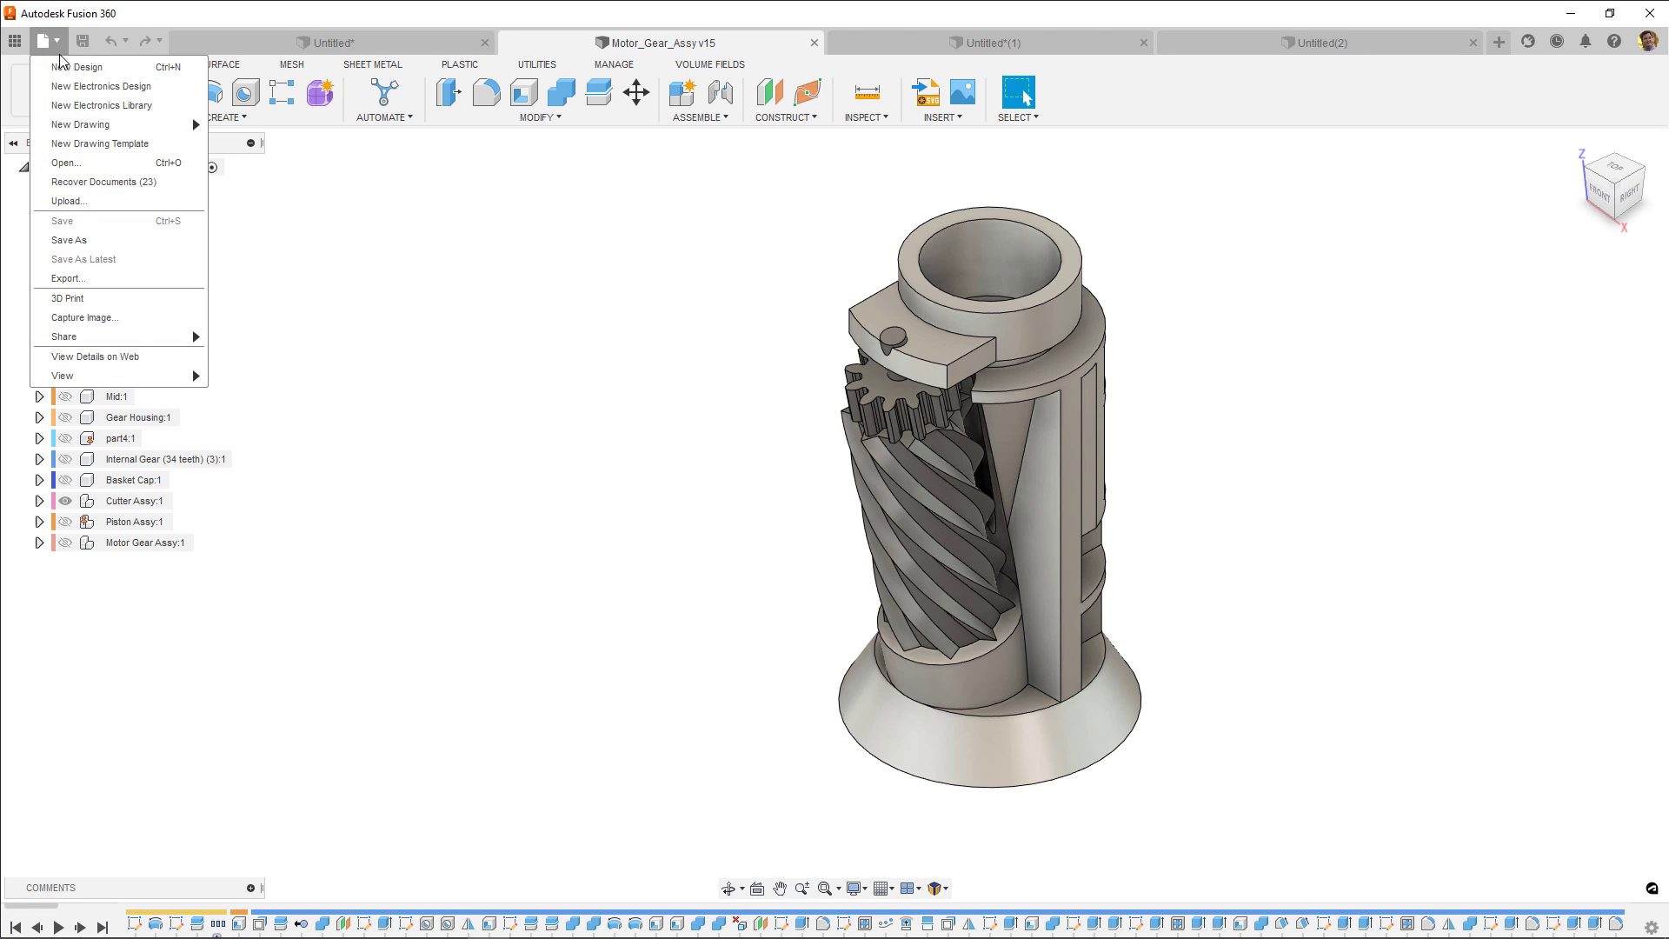
mouse_move(81, 124)
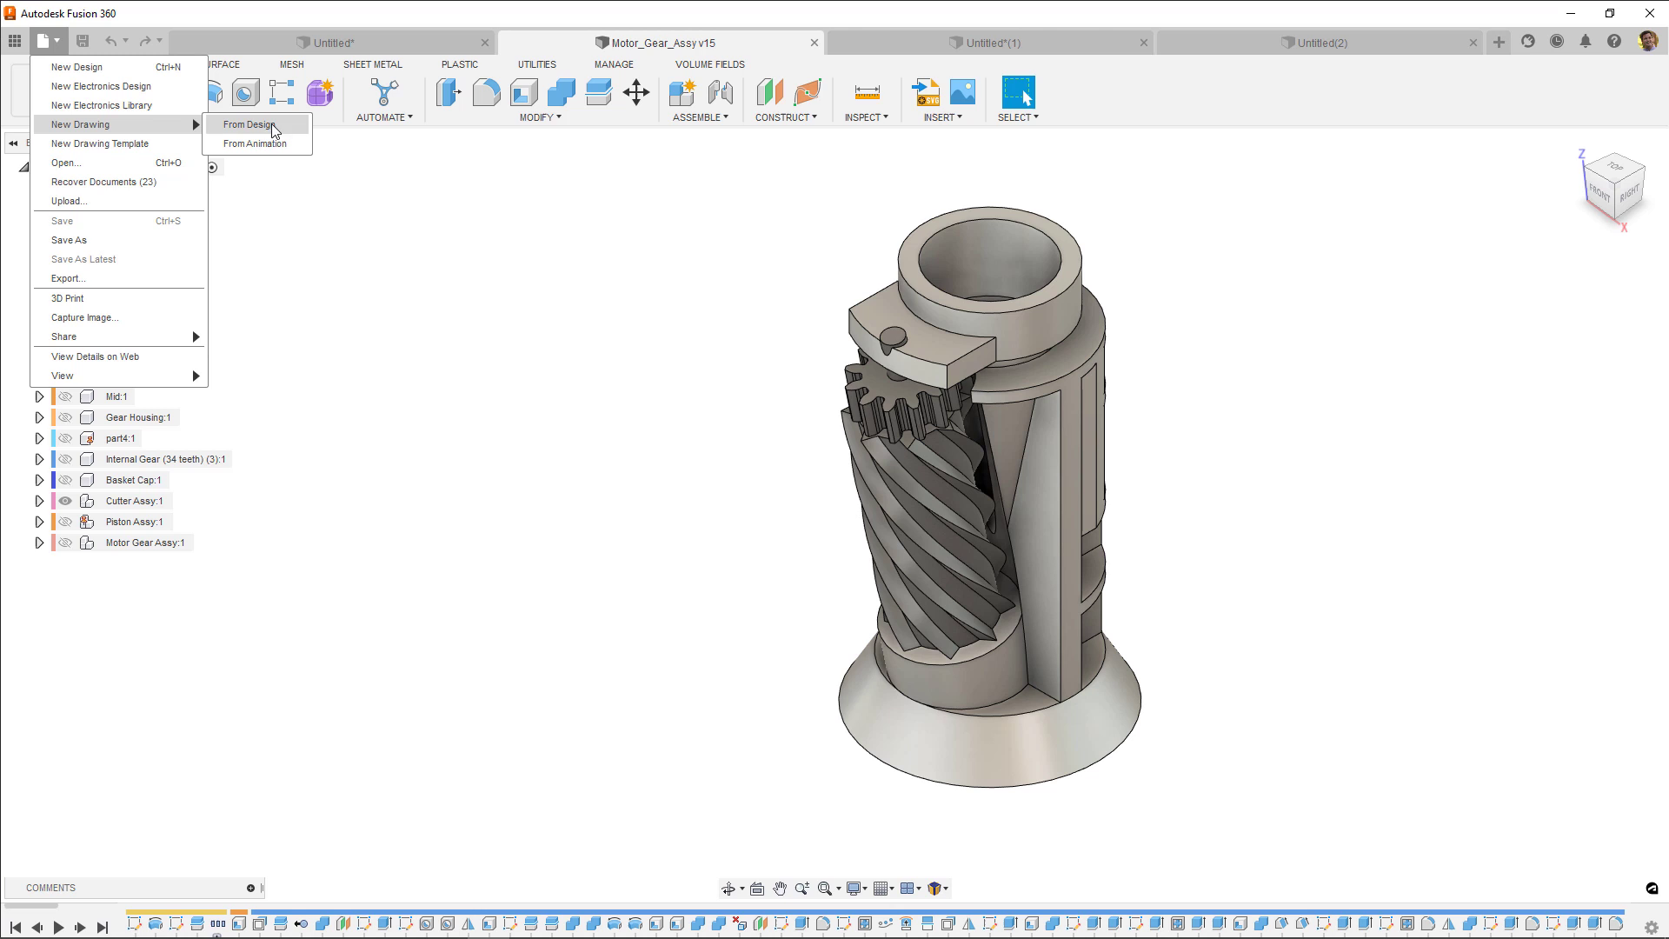
left_click(297, 124)
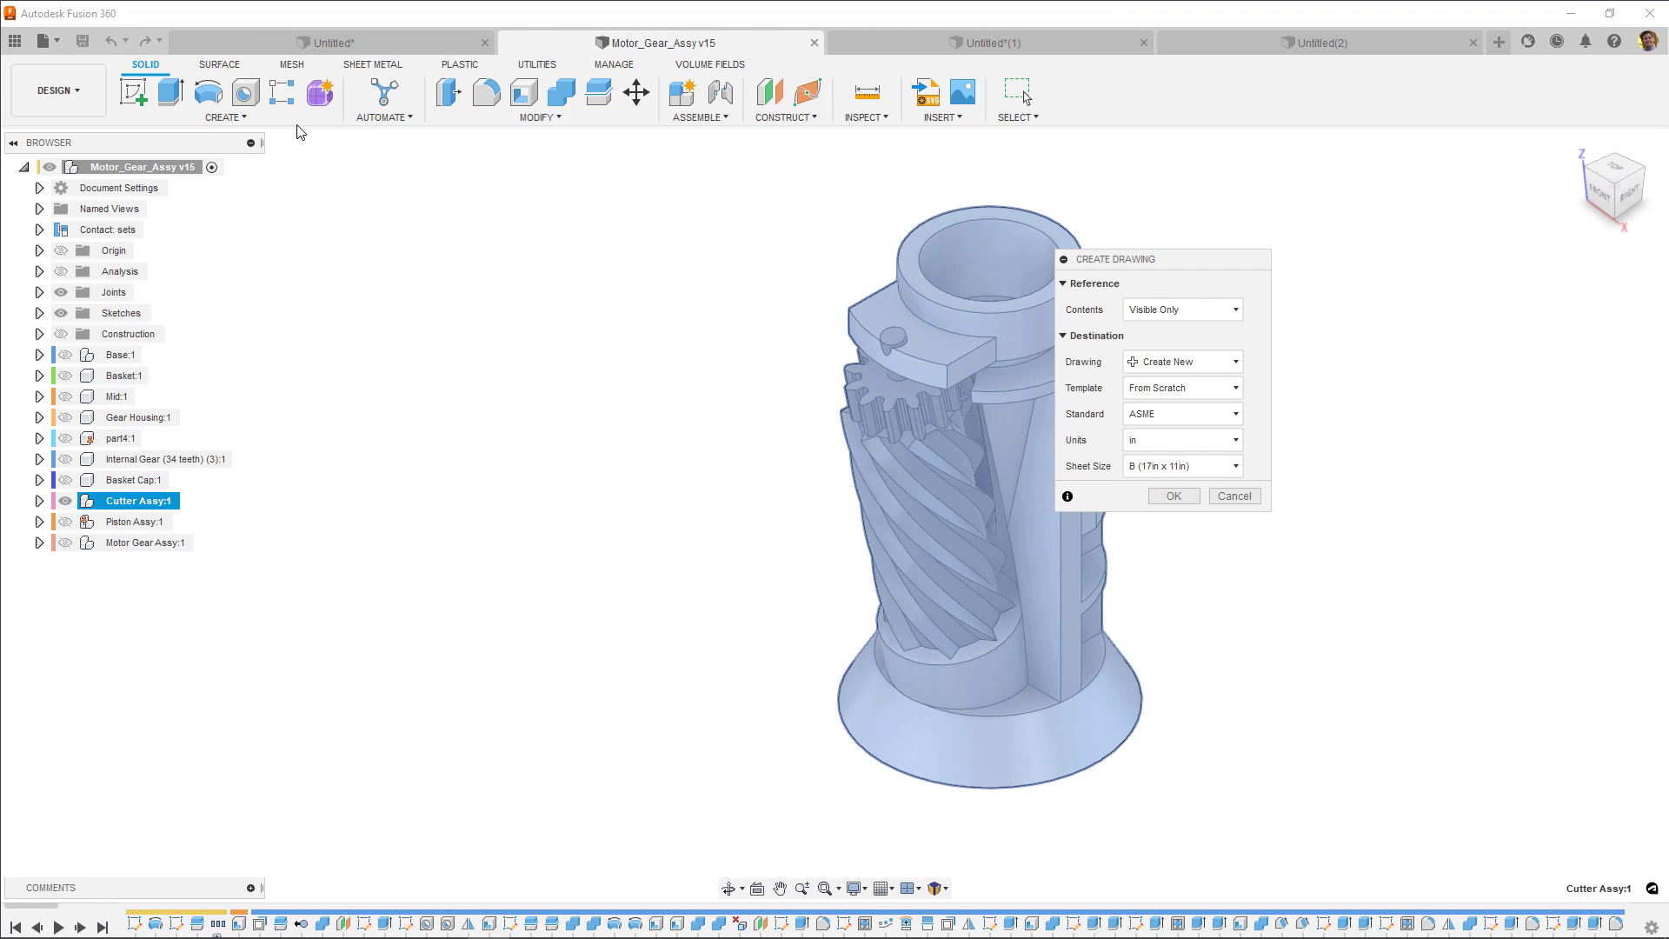
left_click(1169, 448)
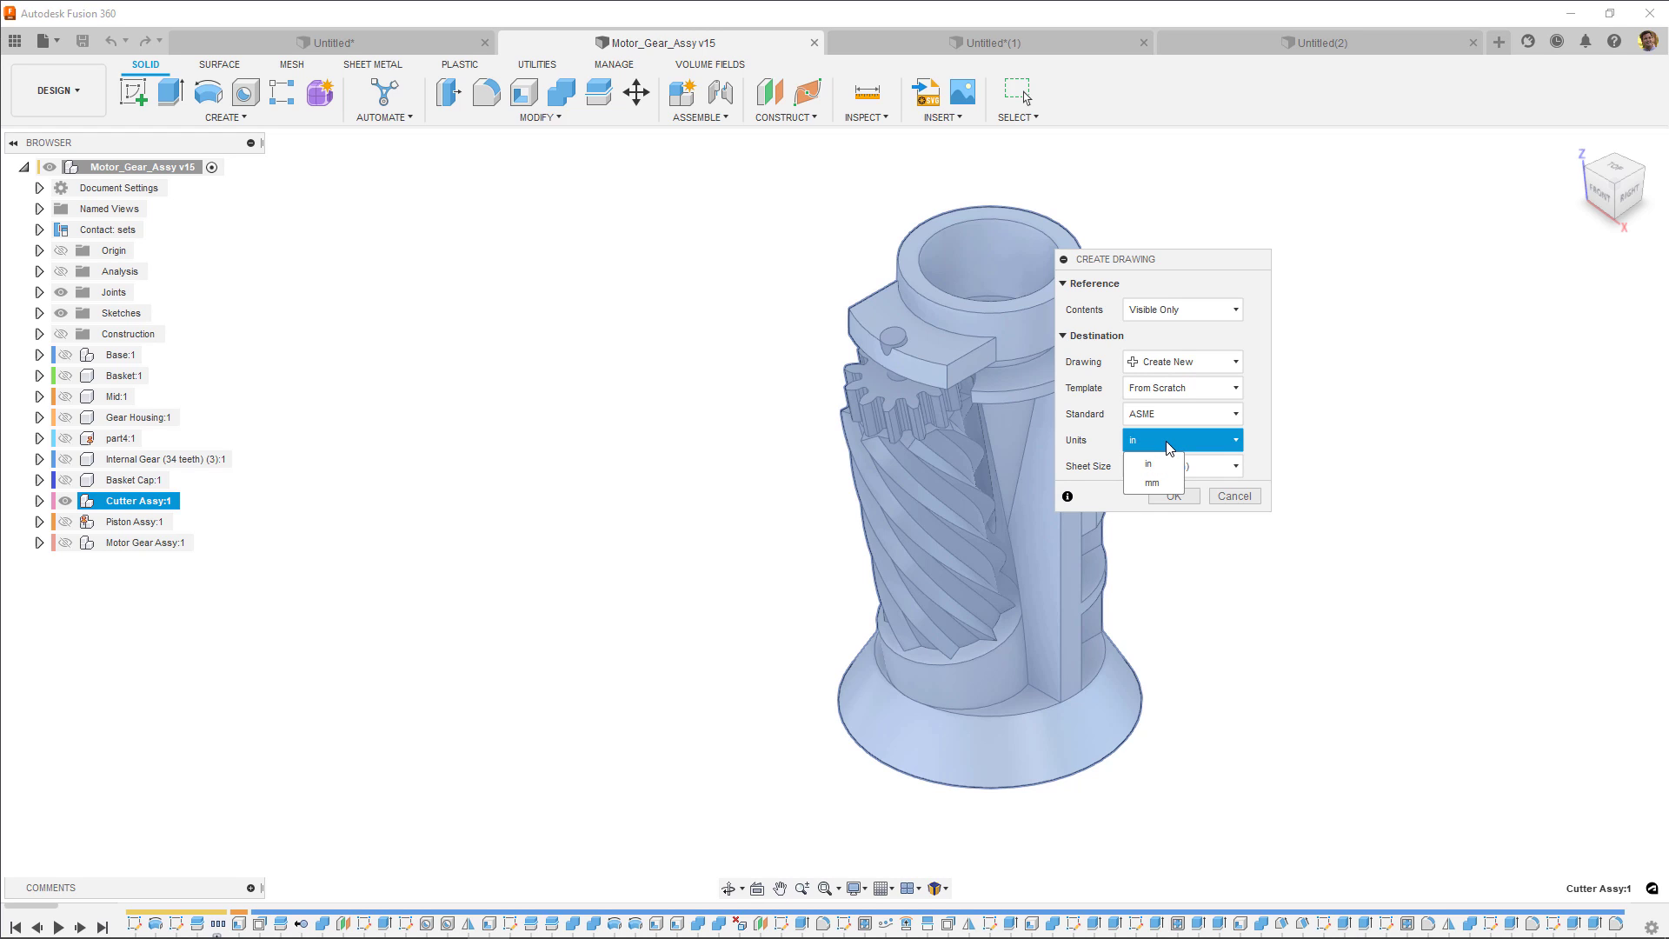
left_click(1166, 485)
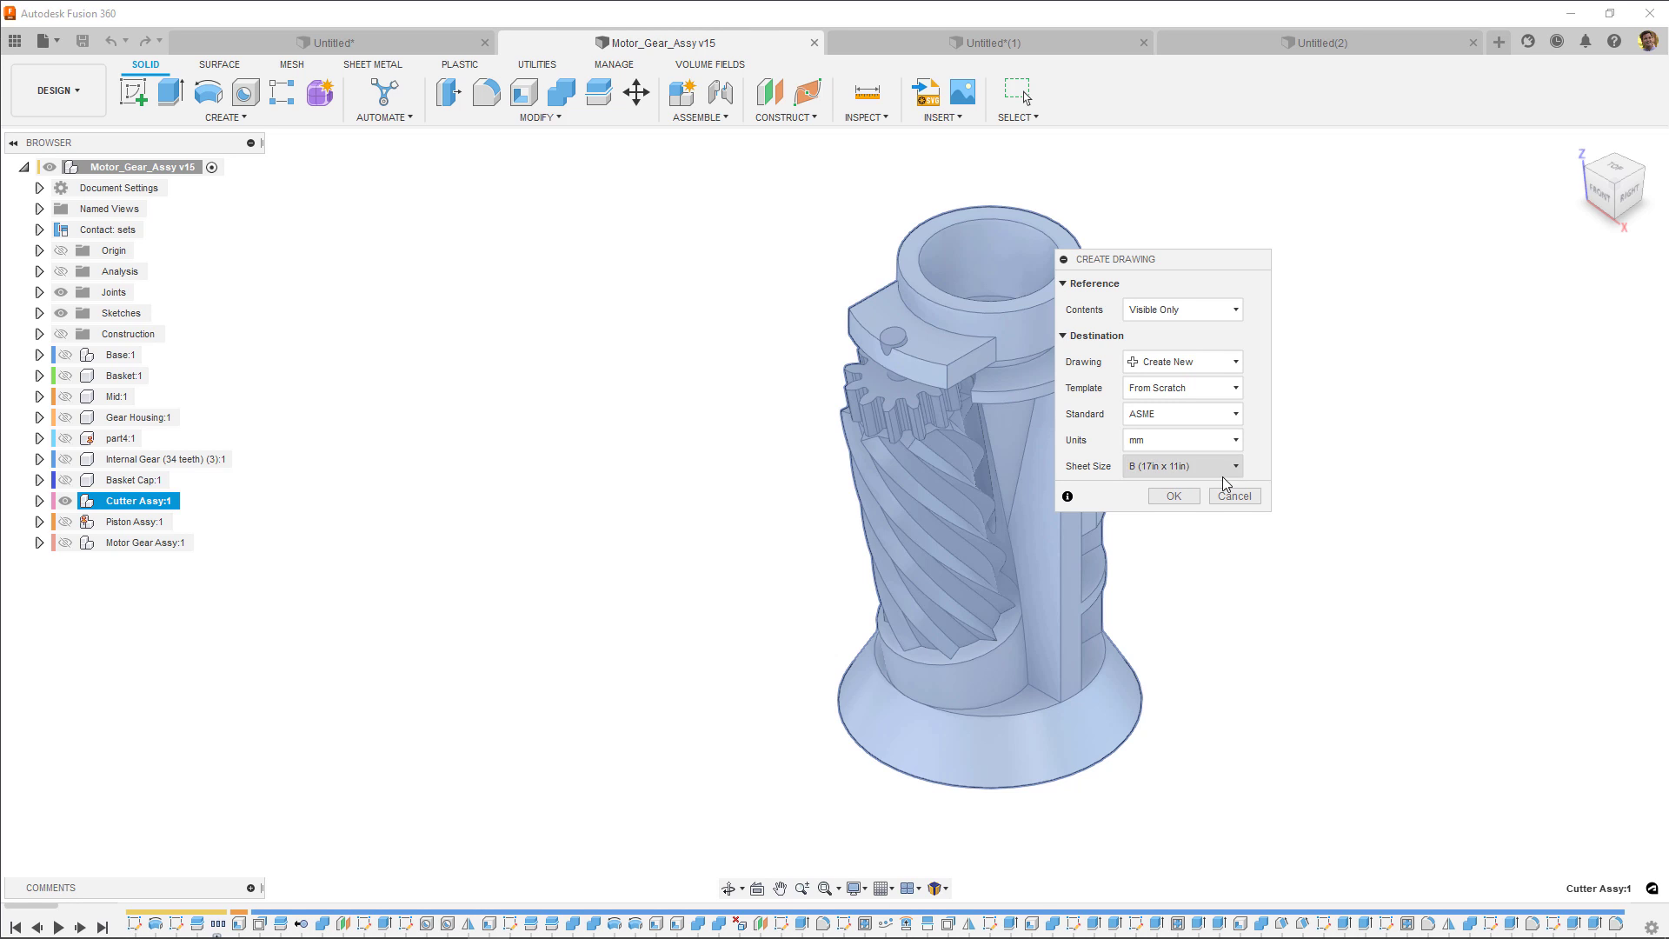
left_click(1233, 495)
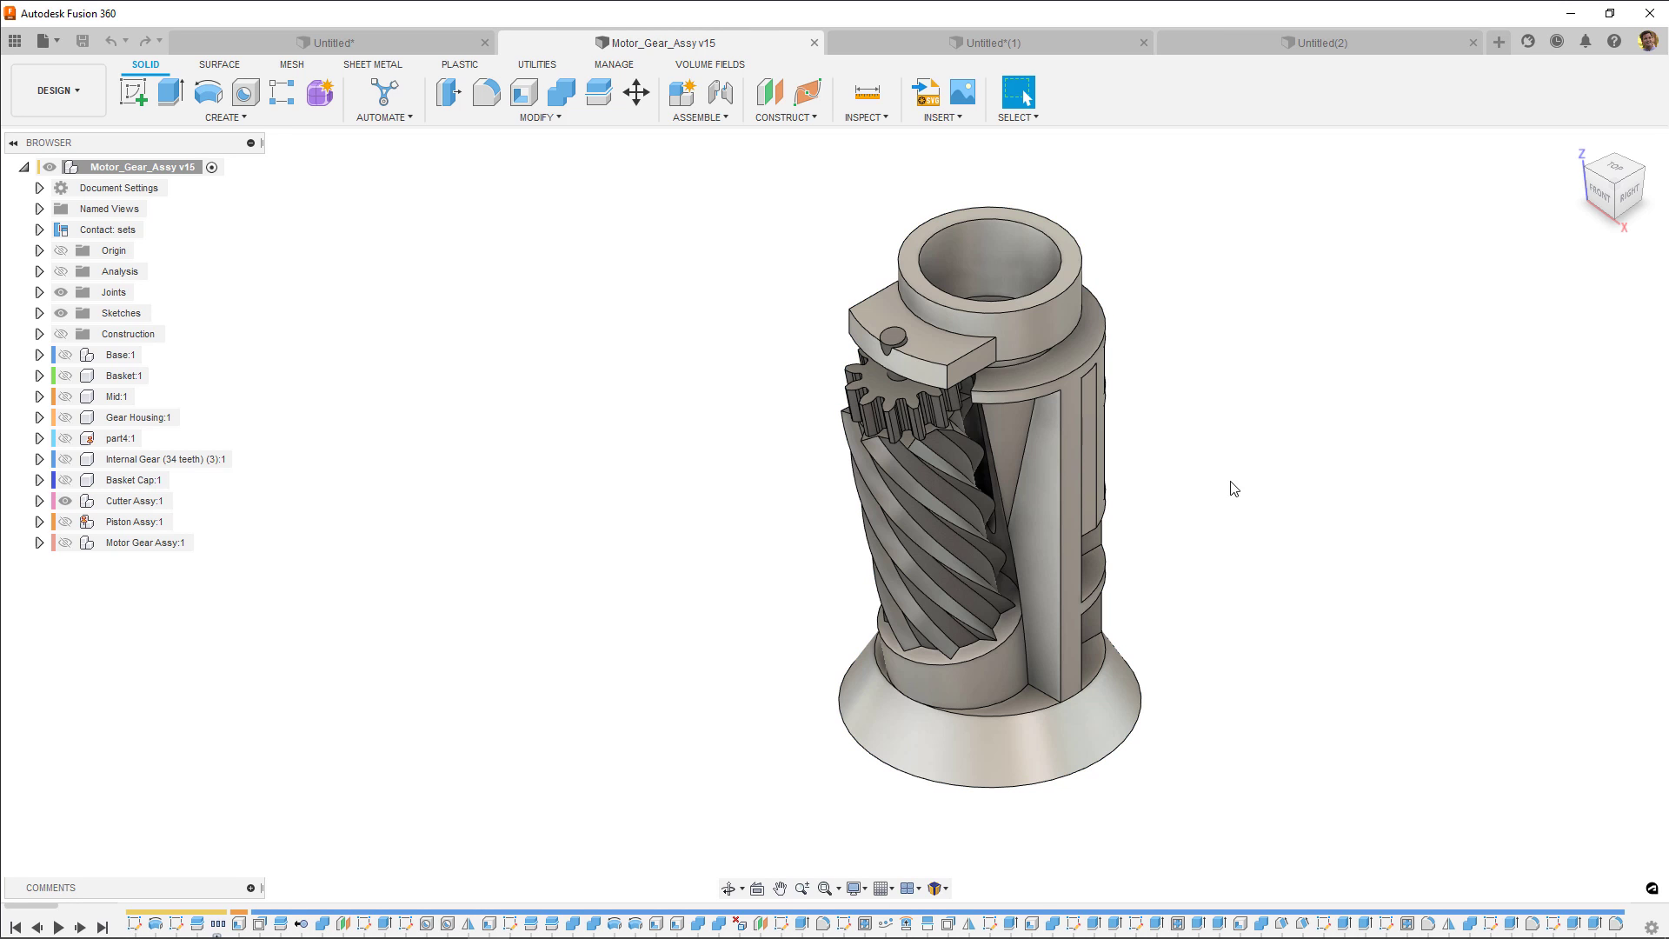
In Untitled(1), dimension the centre circle's diameter as 35 mm.
left_click(994, 35)
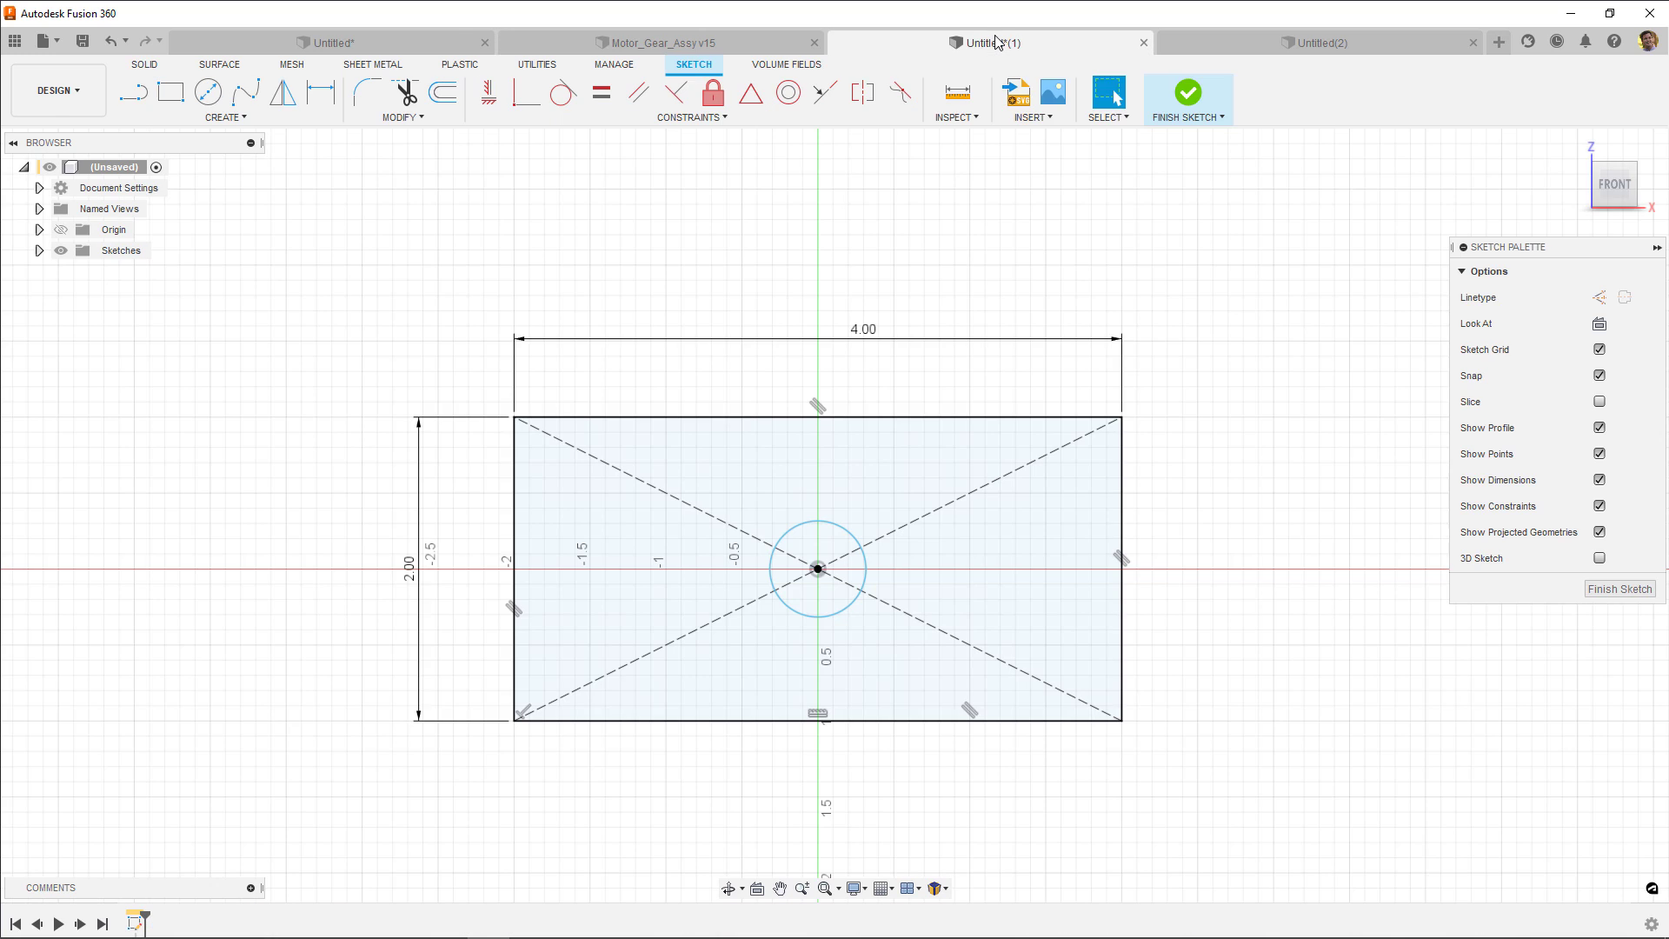
left_click(322, 103)
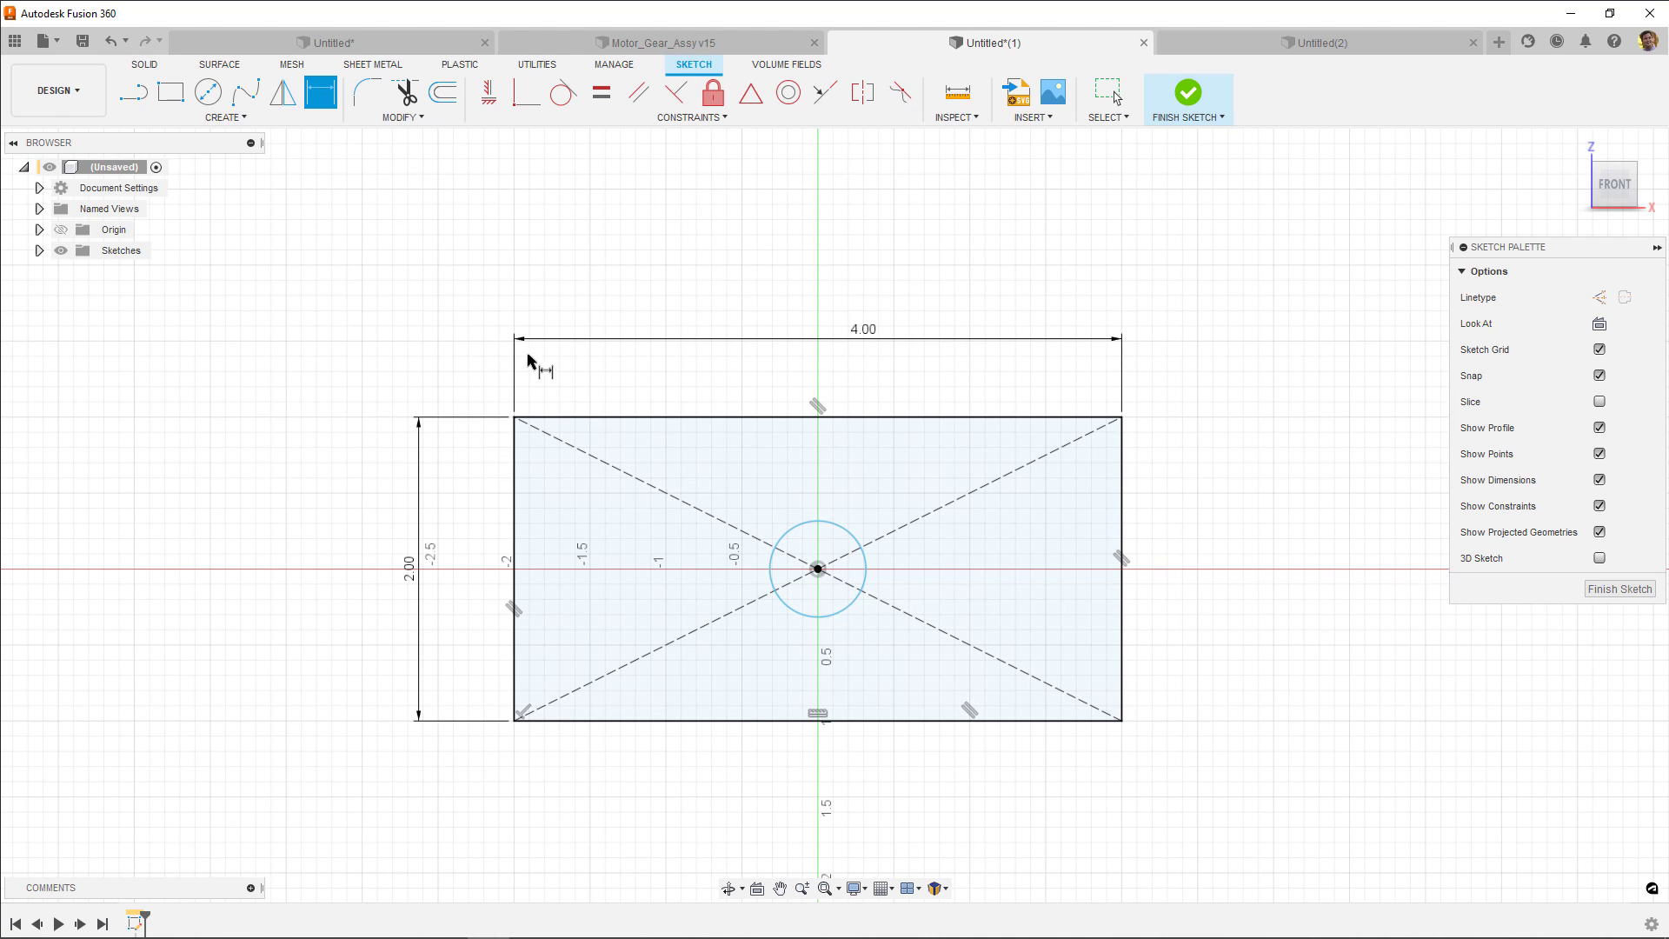
left_click(838, 527)
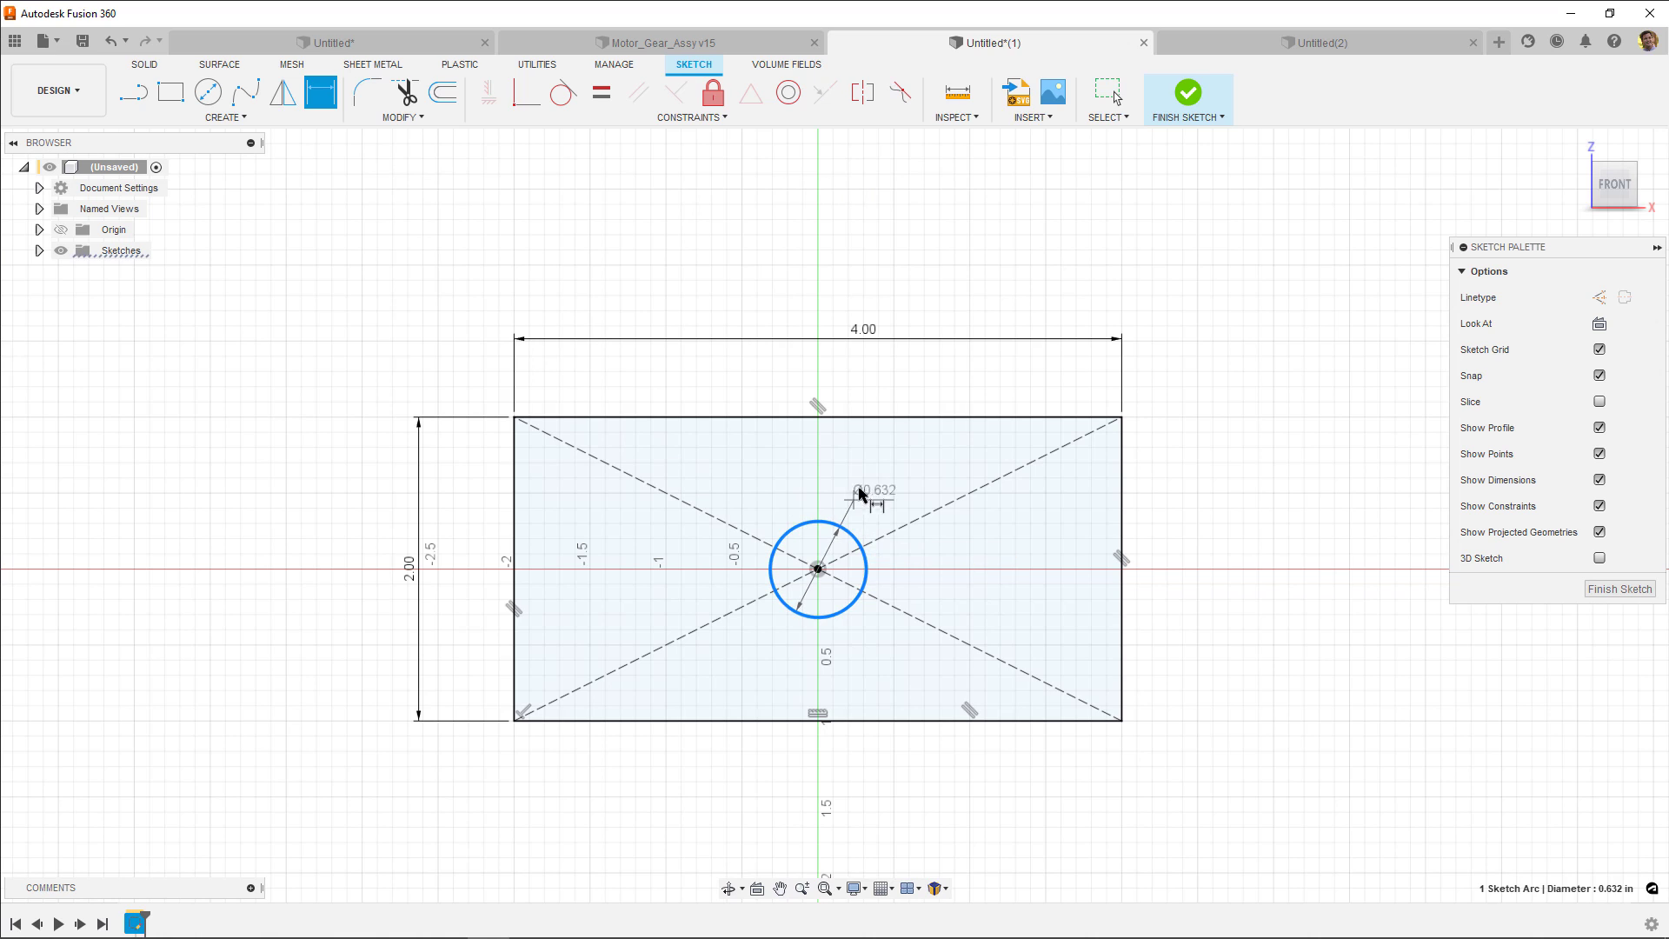
left_click(902, 386)
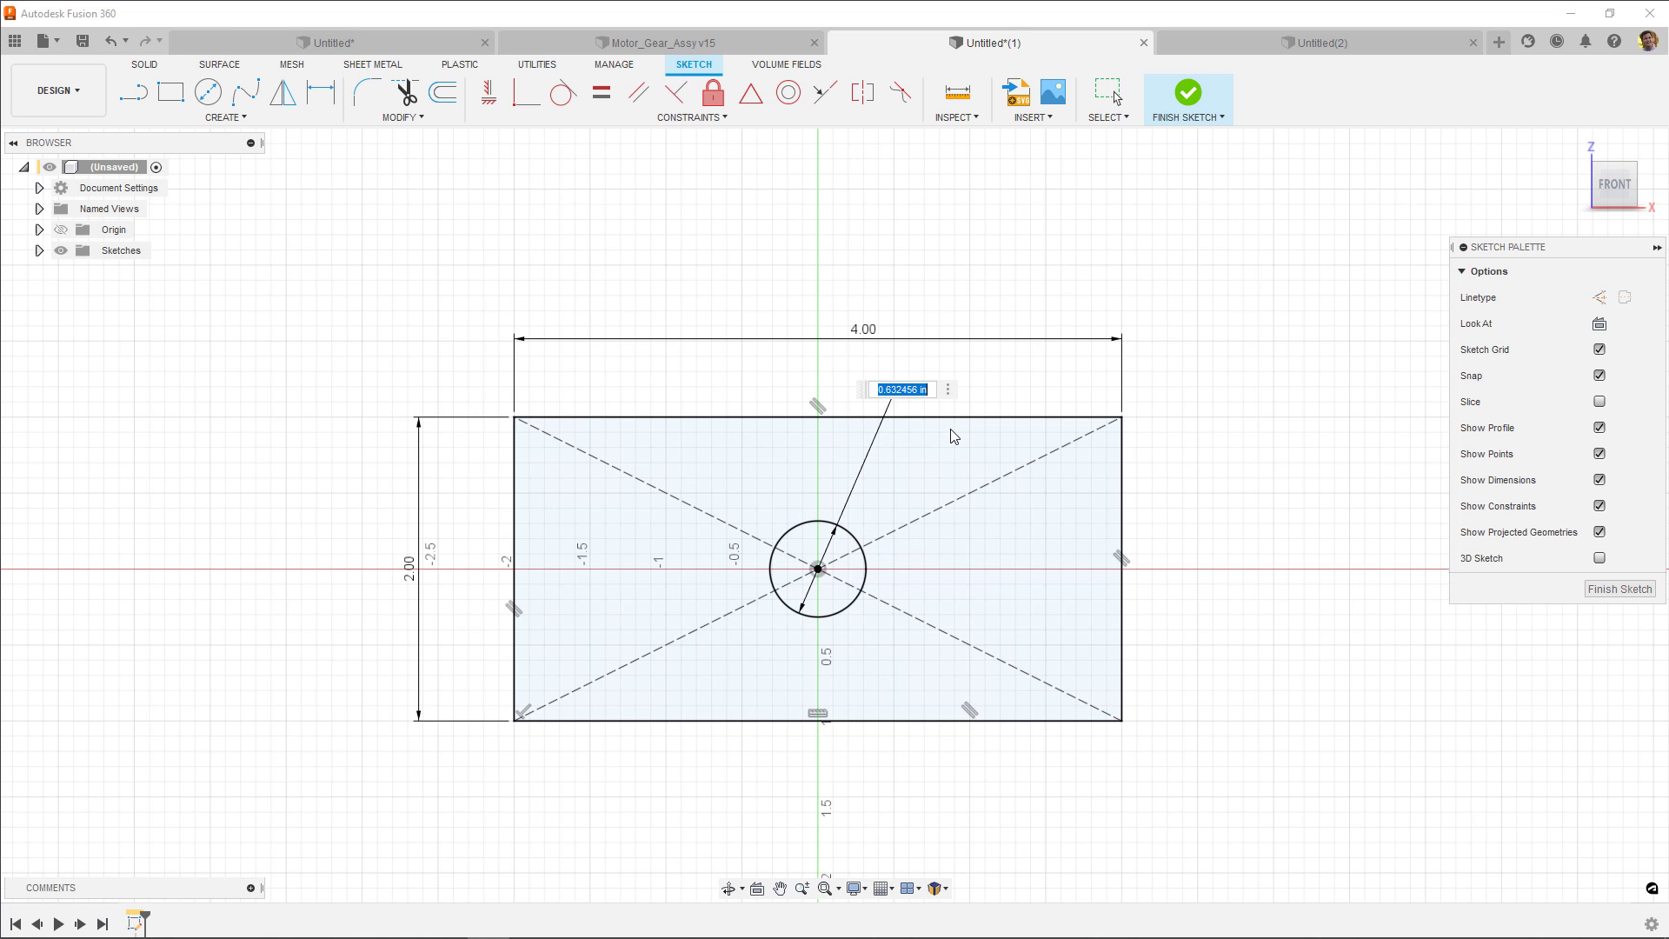
type("35mm")
left_click(39, 189)
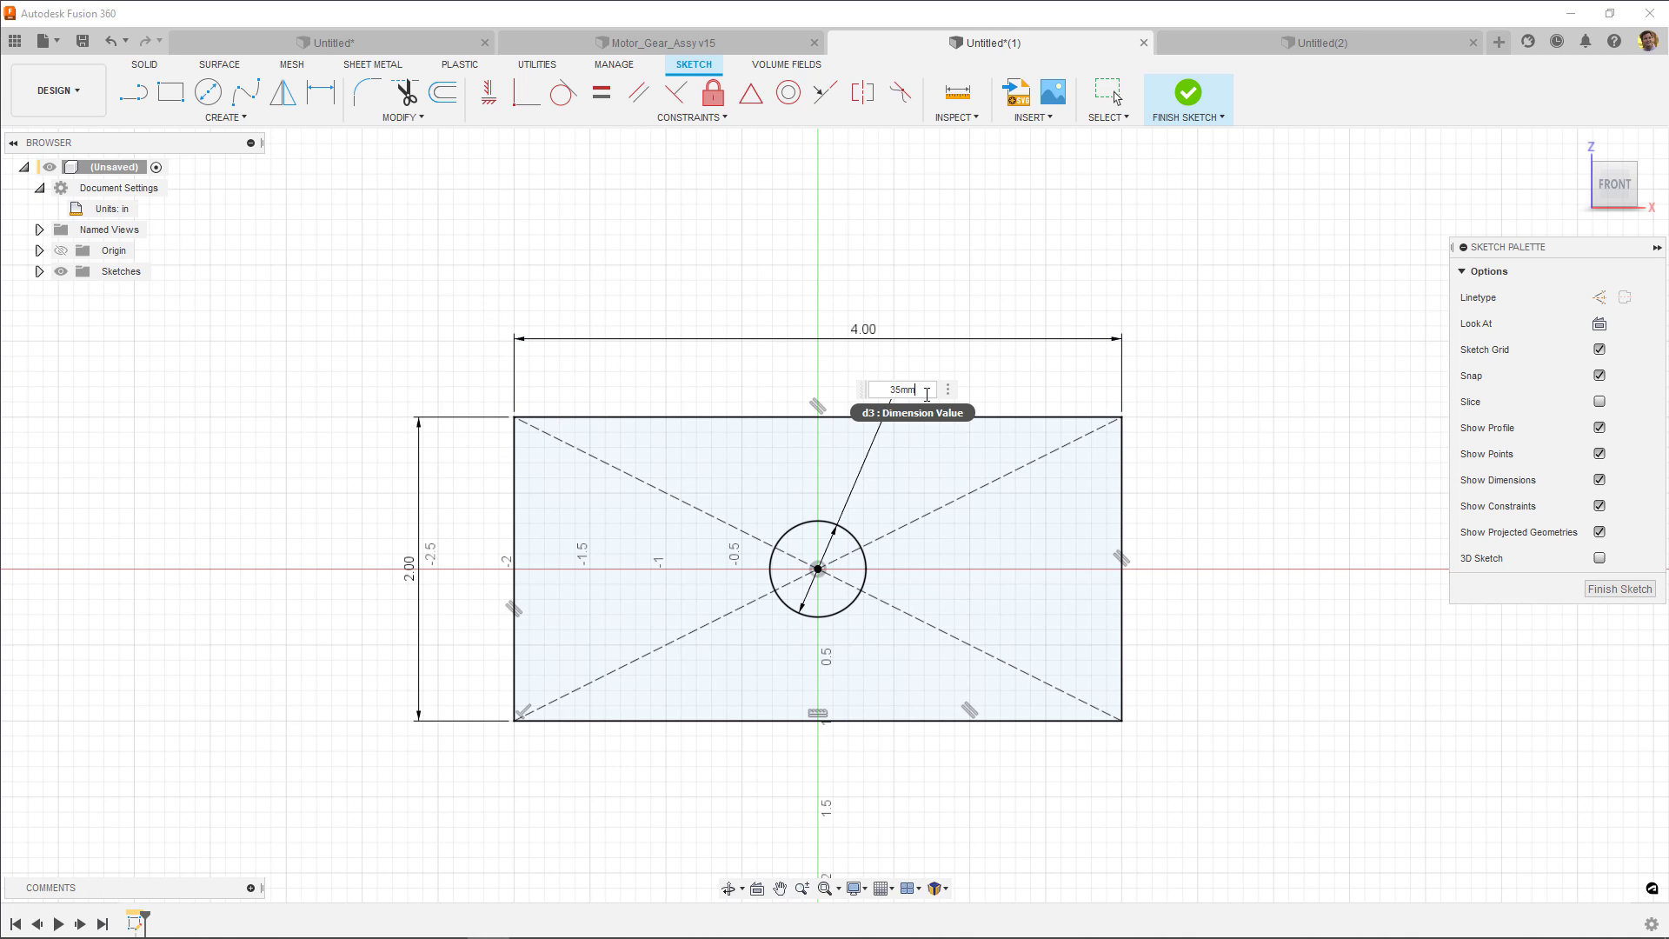
key("Return")
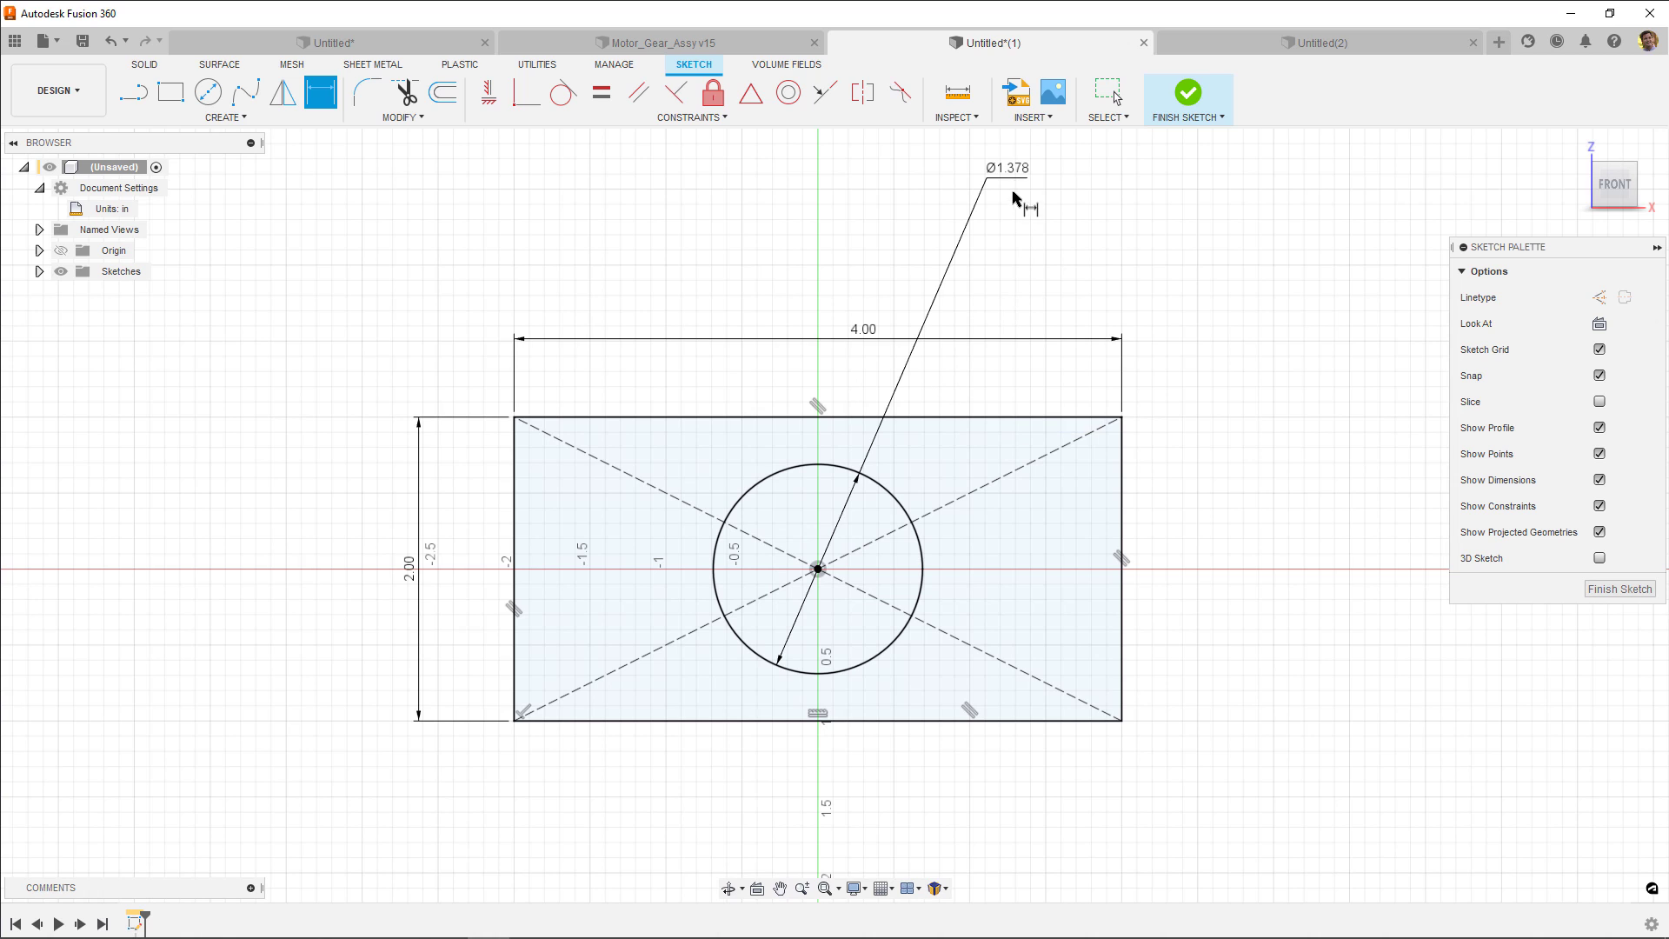
Move the Ø1.378 dimension above the rectangle and reopen its value for editing.
left_click_drag(1012, 196, 998, 388)
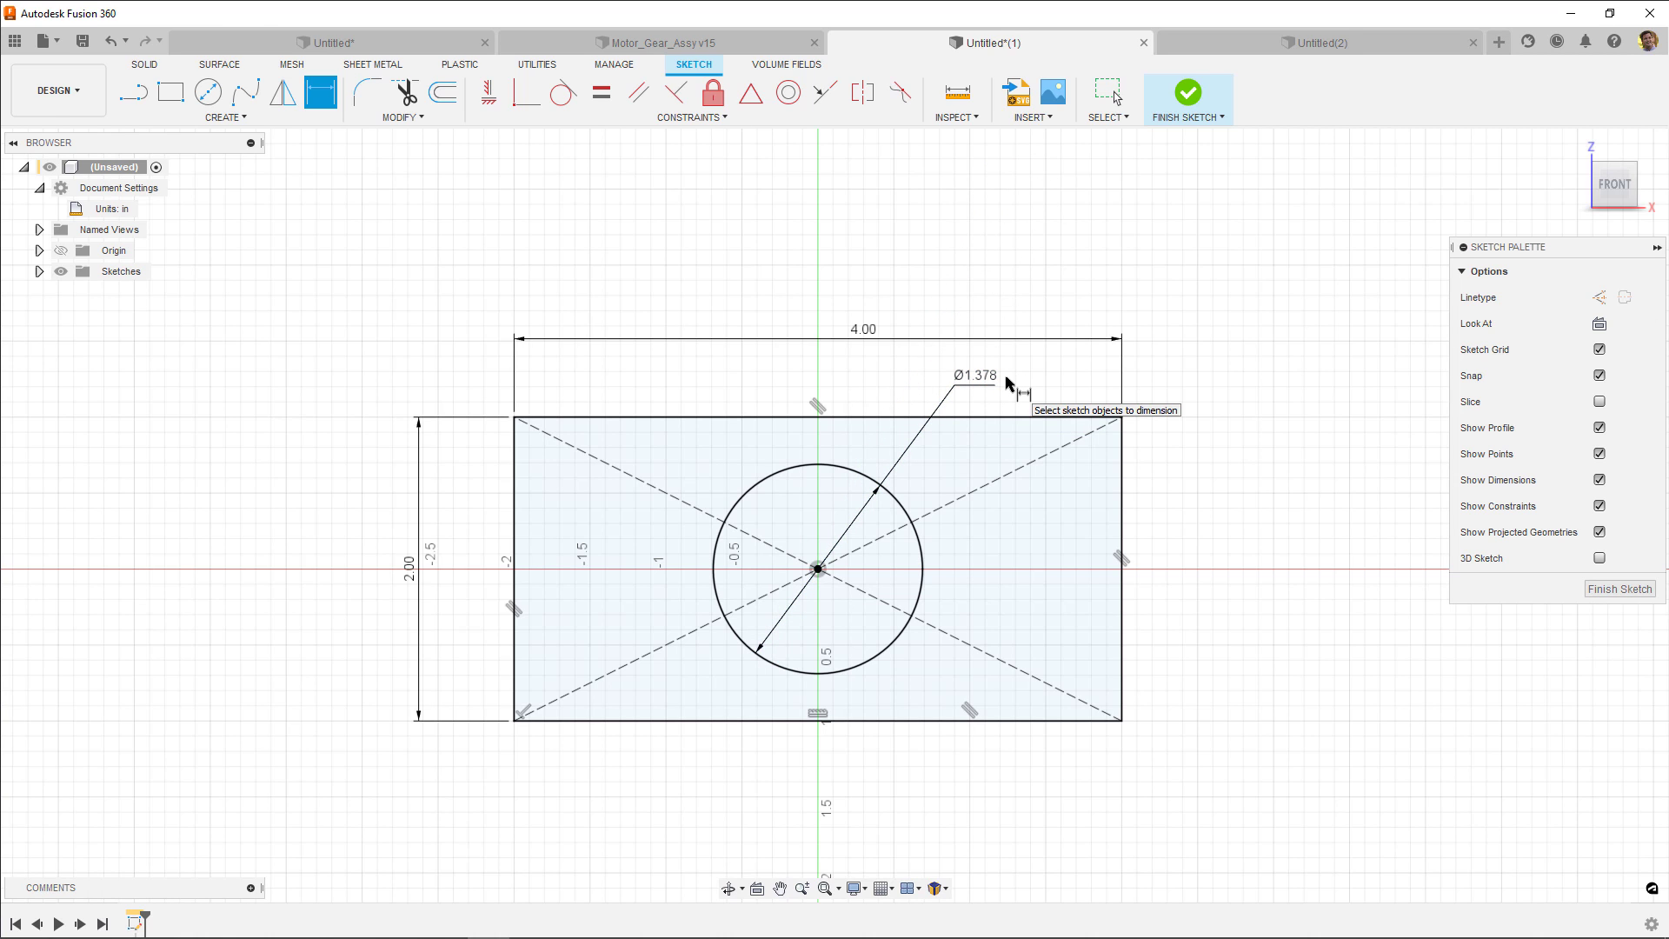
key("Escape")
double_click(988, 384)
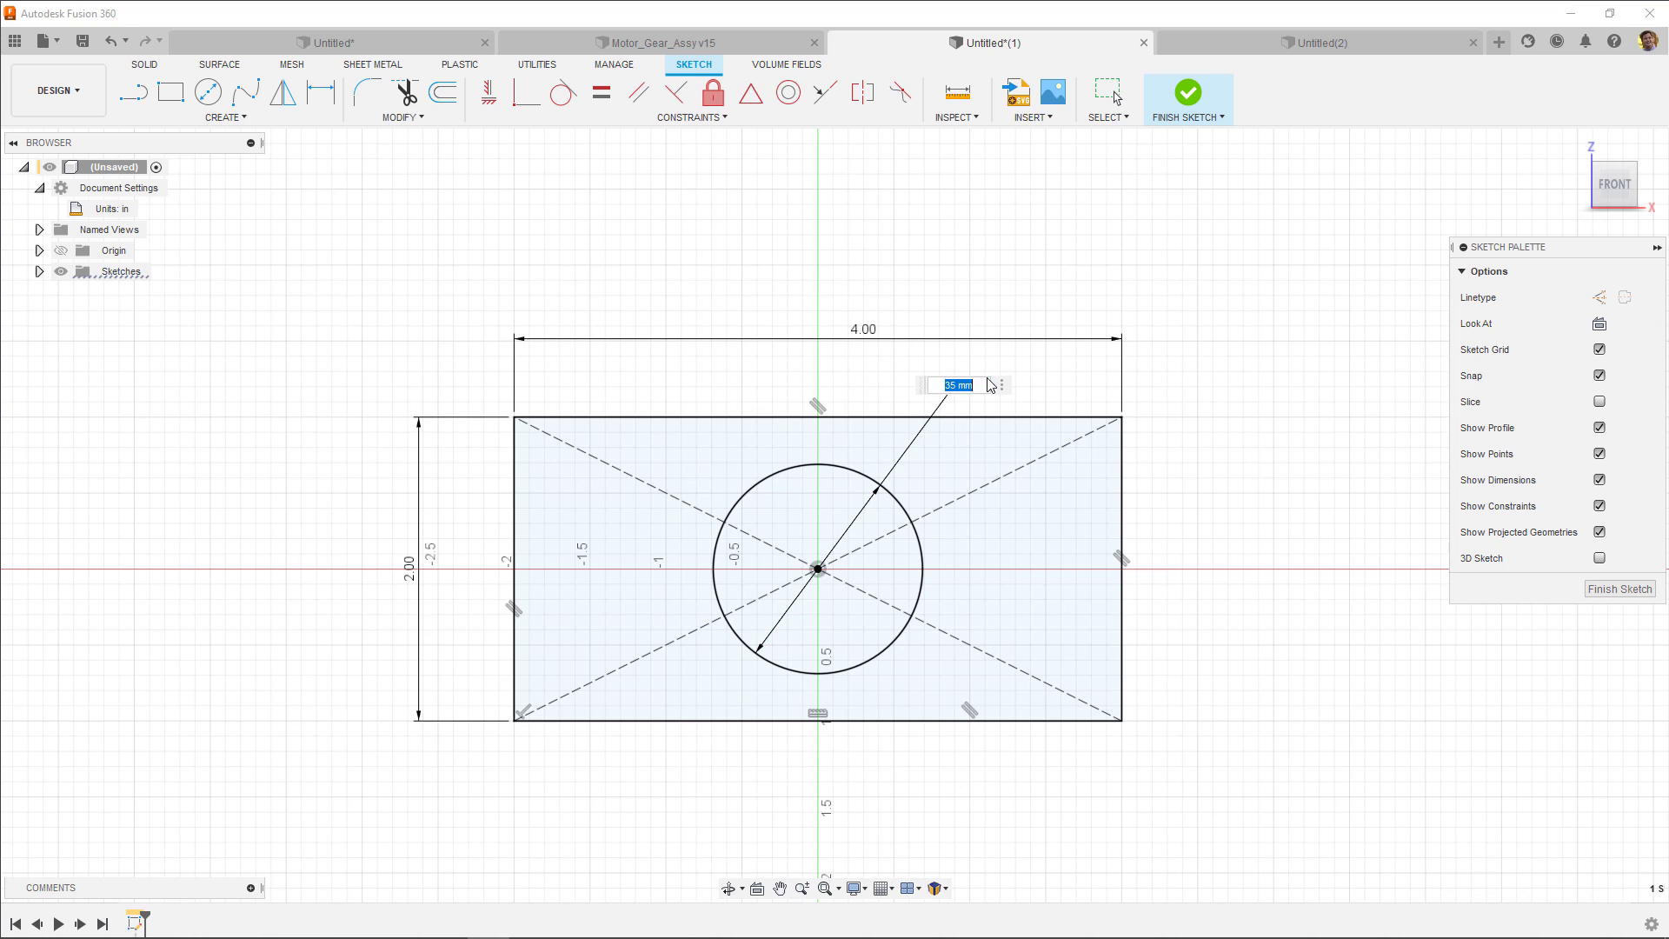